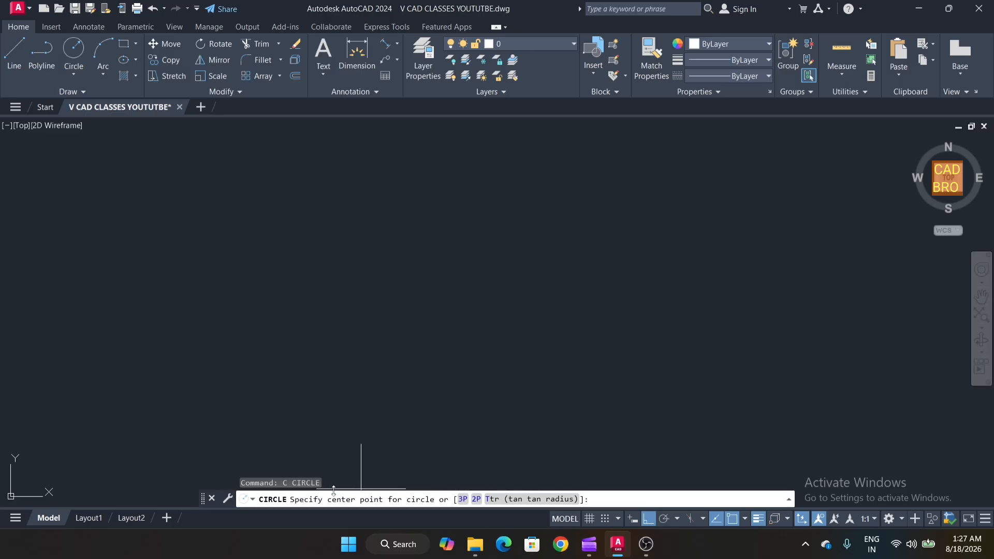
Draw a circle with a radius of 2 in the empty drawing area.
click(461, 268)
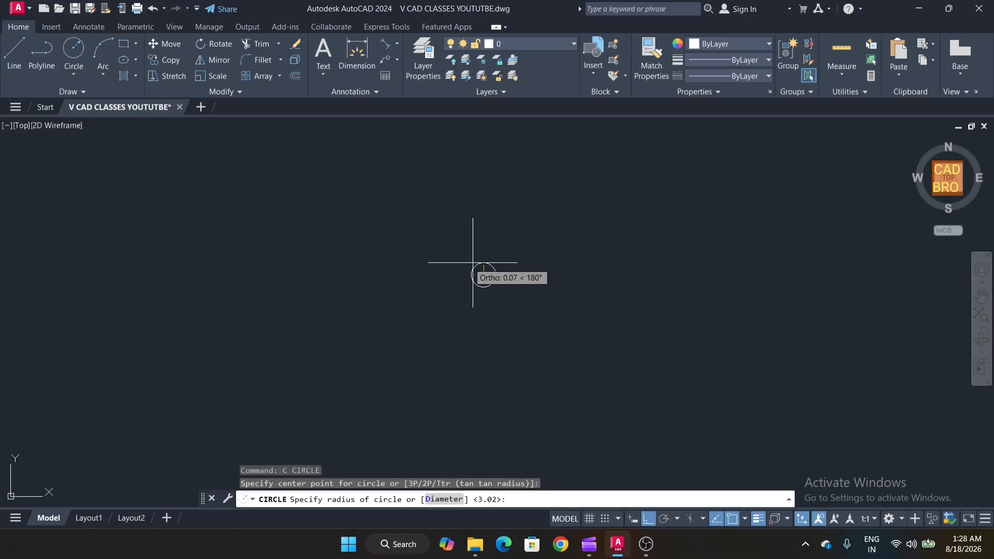
scroll(468, 273, up, 5)
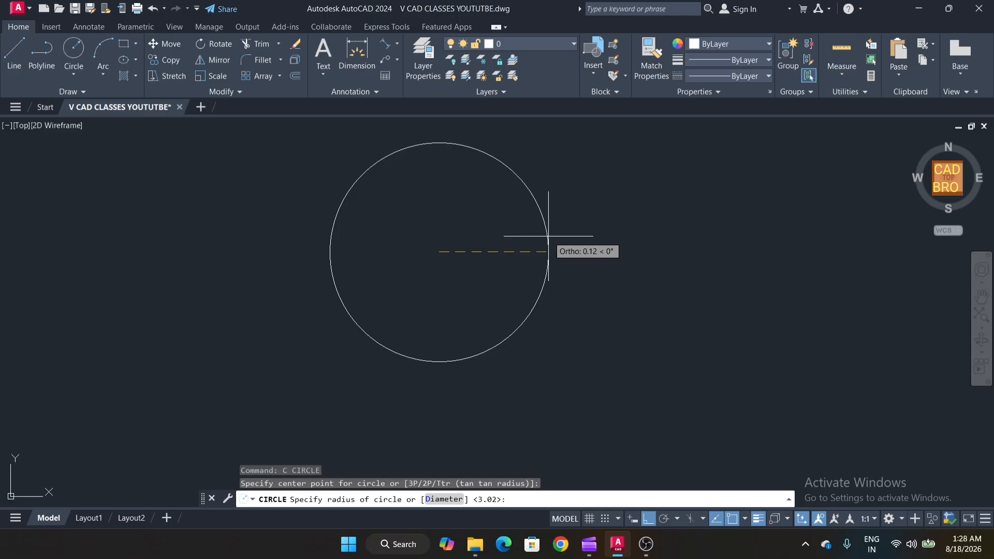
key(Return)
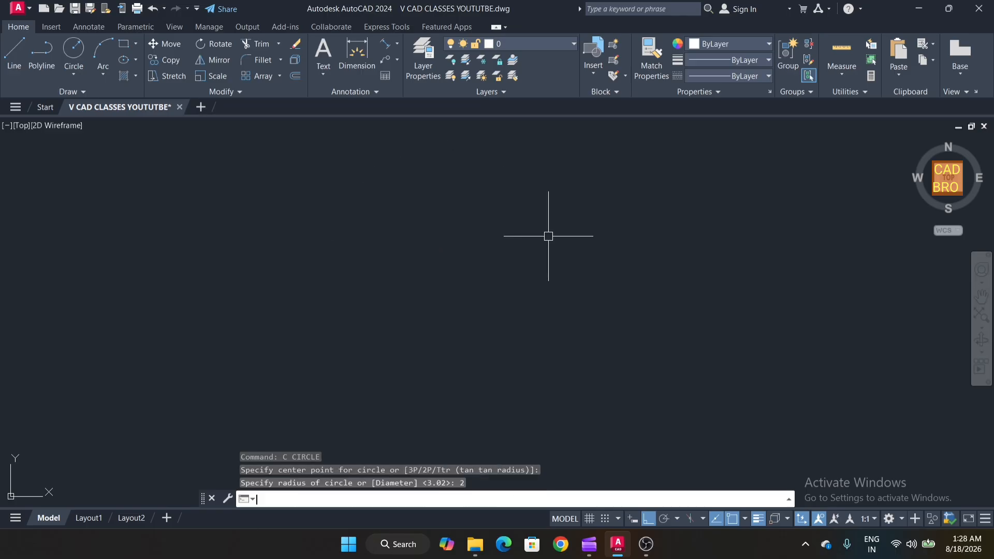
scroll(555, 257, down, 7)
scroll(563, 259, up, 6)
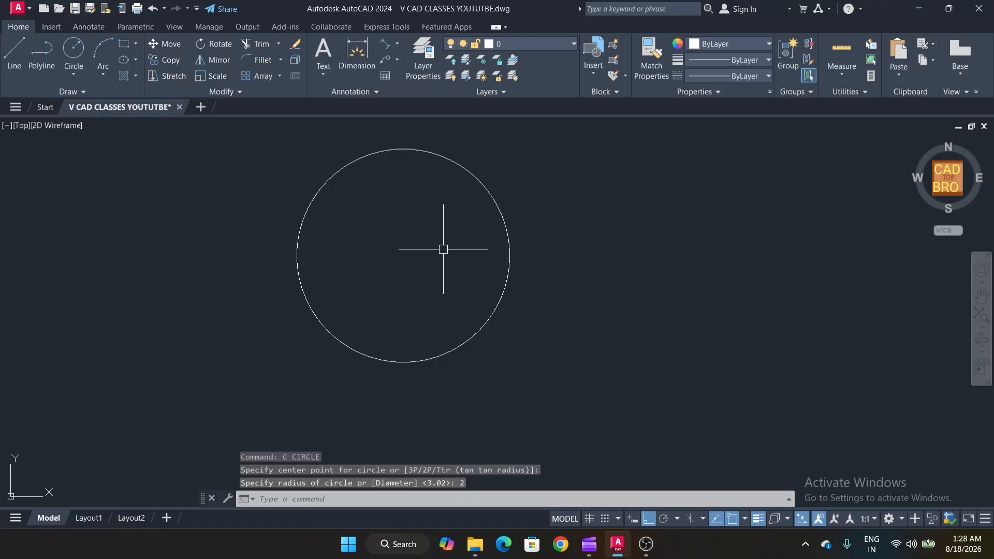
Add a radius dimension to the circle, with its text just outside the upper-right edge.
click(398, 47)
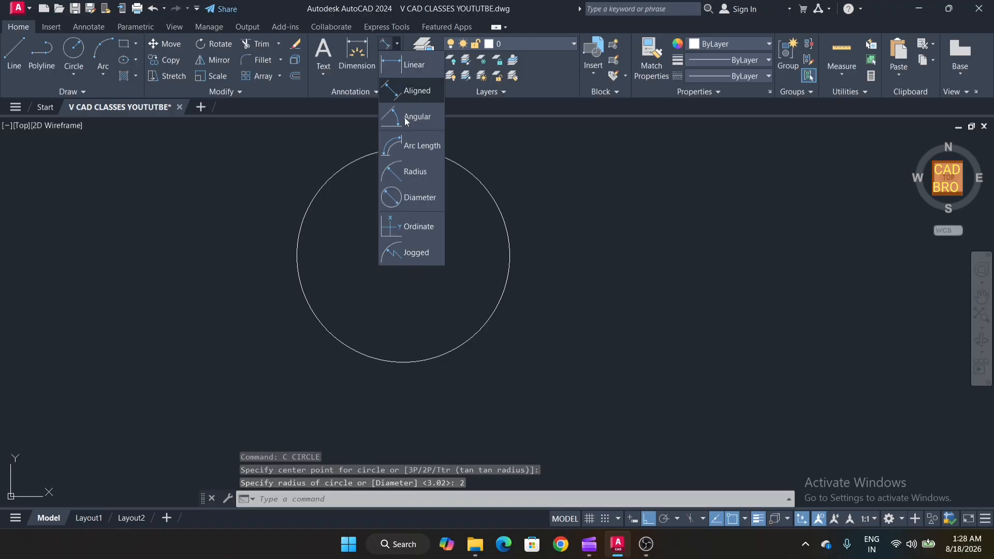
click(416, 169)
click(485, 176)
click(479, 184)
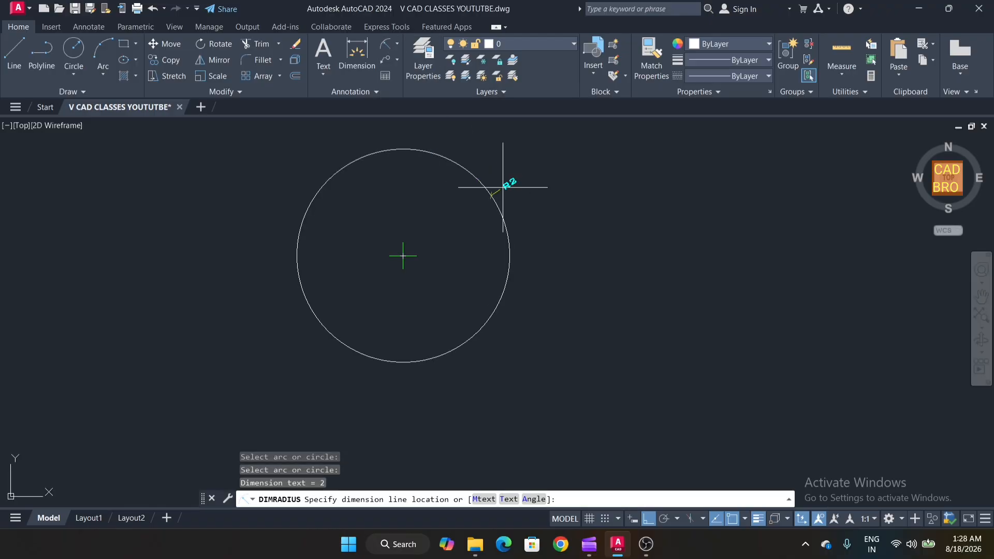
scroll(512, 180, up, 5)
click(564, 238)
scroll(577, 264, down, 6)
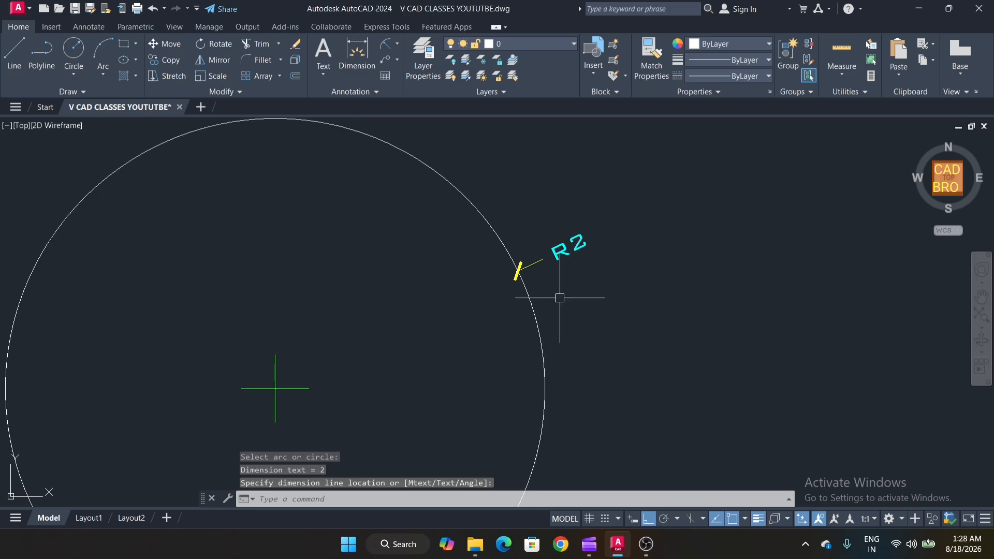
middle_drag(585, 277, 506, 265)
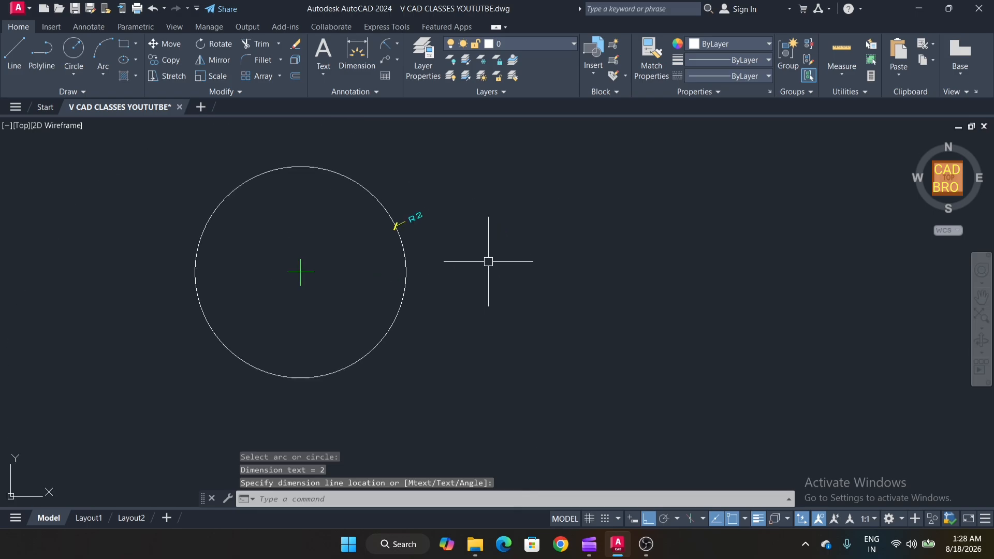
key(Escape)
text(c)
key(Return)
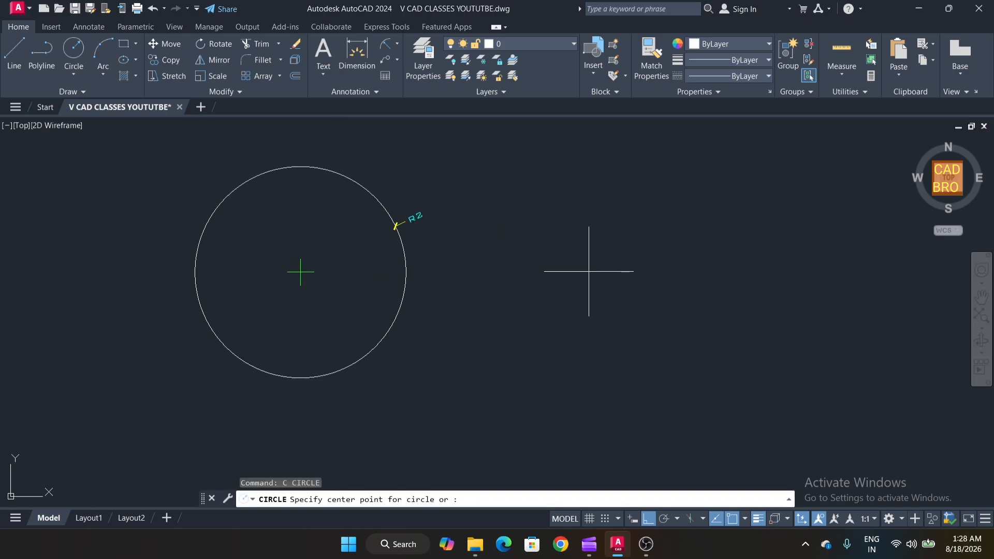
middle_drag(588, 270, 444, 273)
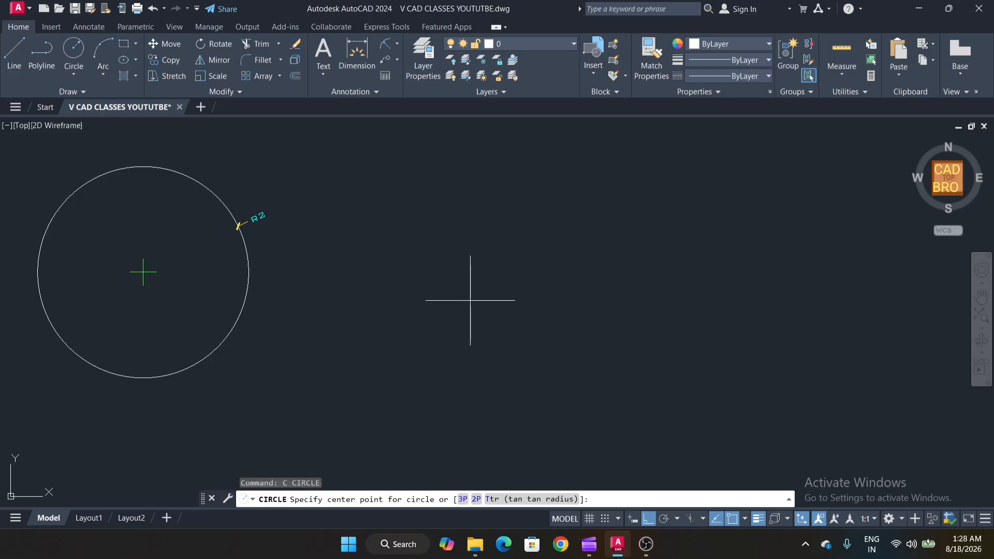
text(D)
key(Escape)
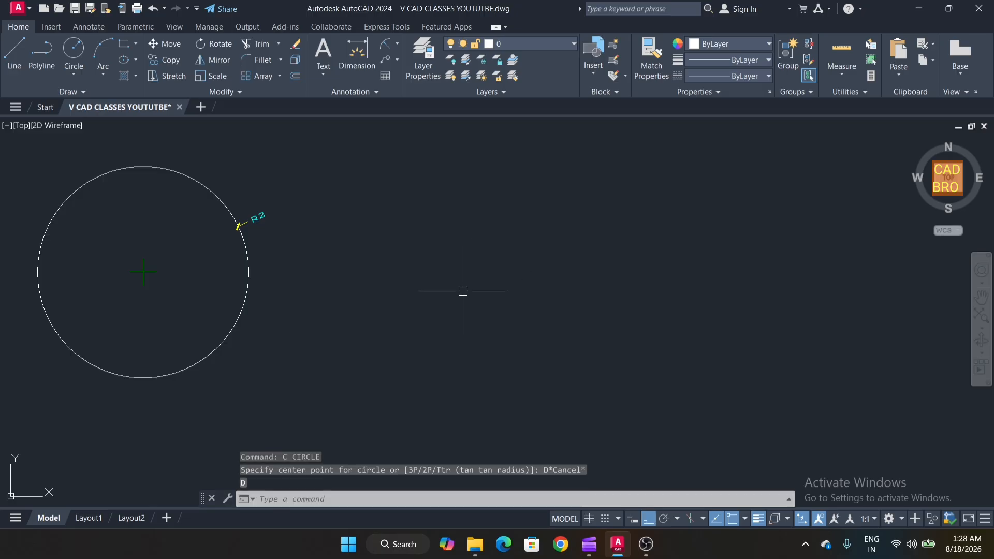
Draw a circle with a diameter of 3 to the right of the first circle, using the Diameter option.
key(Return)
click(457, 300)
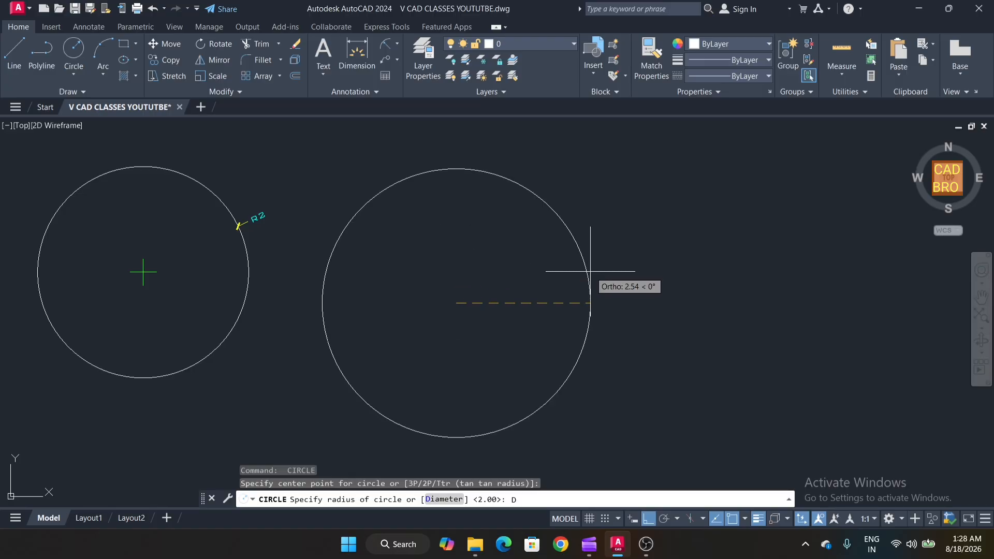
key(Return)
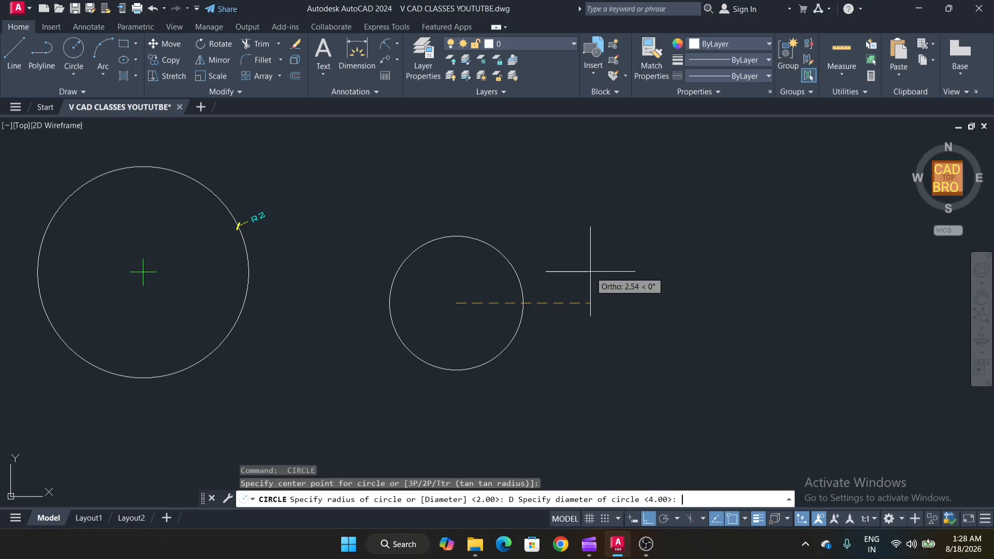
key(Return)
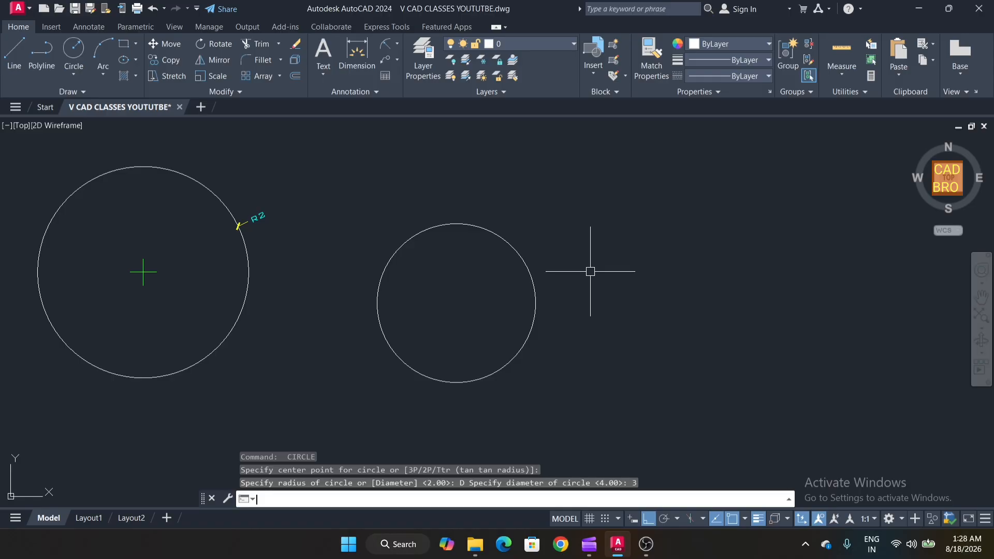
Add a diameter dimension to the second circle, with its text outside the upper-right edge.
click(395, 45)
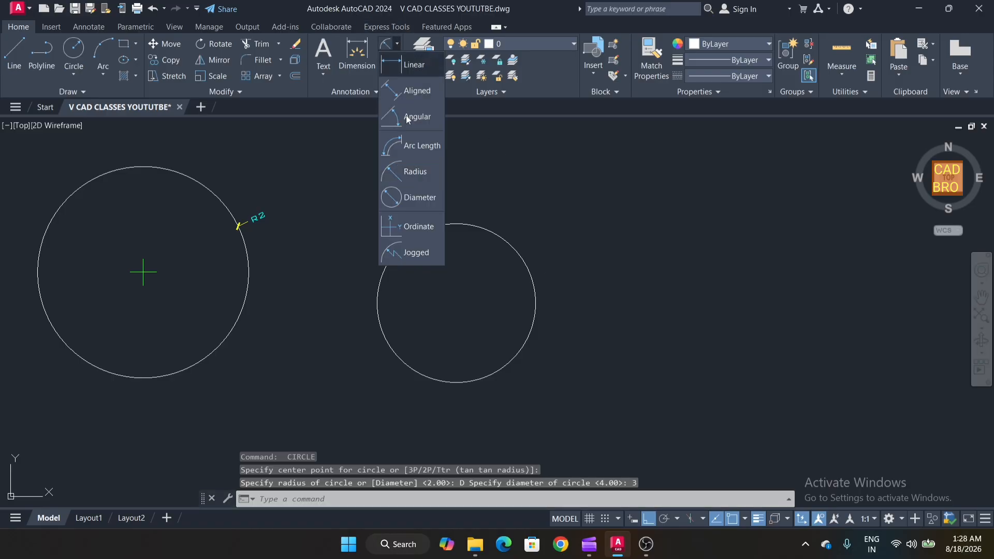
click(420, 201)
scroll(527, 267, up, 4)
click(535, 263)
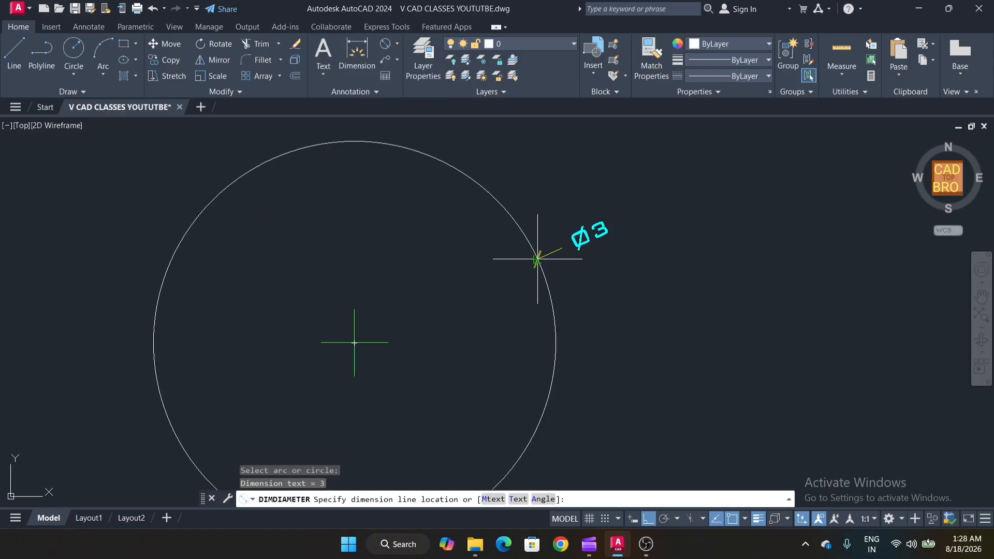
scroll(609, 275, up, 6)
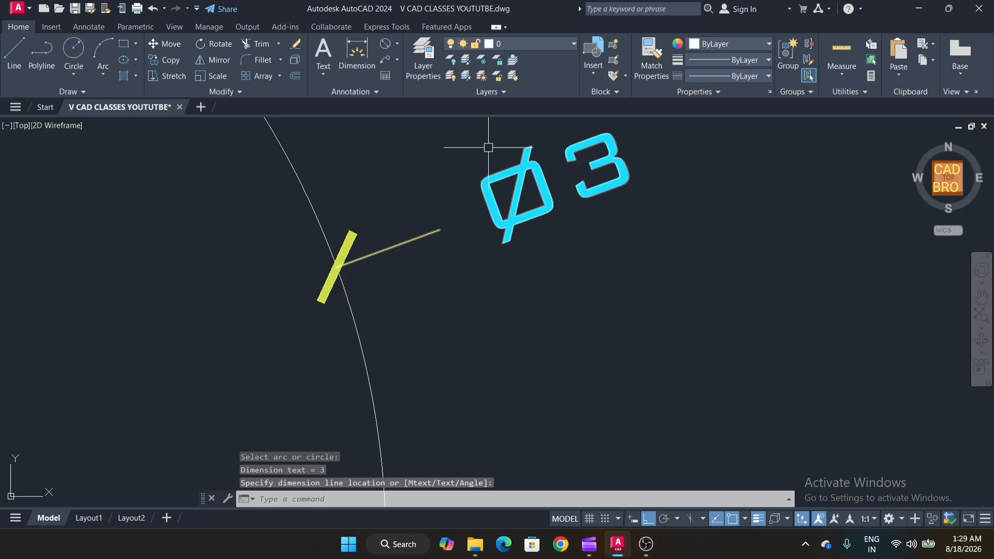
mouse_move(514, 150)
middle_down()
mouse_move(500, 217)
mouse_move(510, 210)
middle_up()
scroll(514, 179, down, 8)
middle_drag(451, 280, 490, 279)
scroll(43, 275, down, 2)
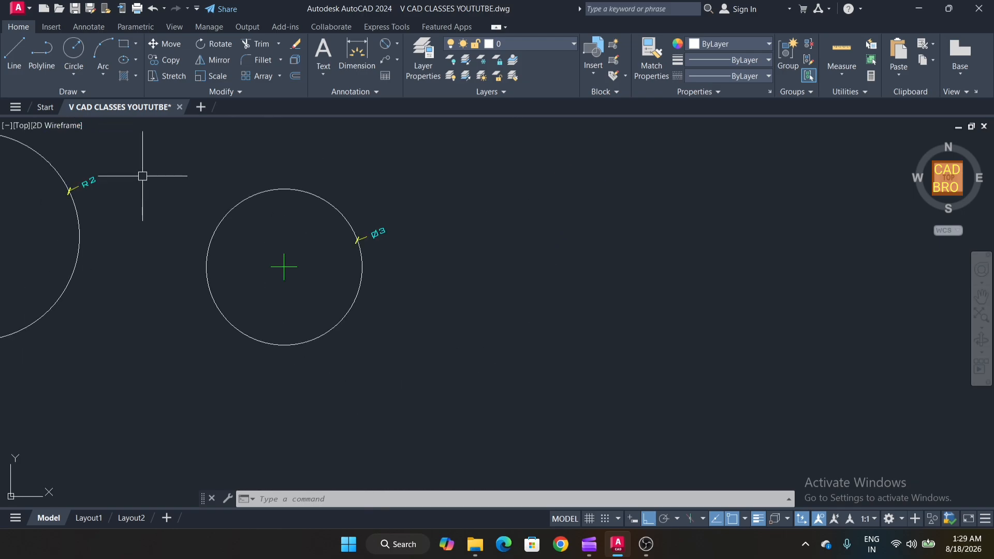
click(72, 73)
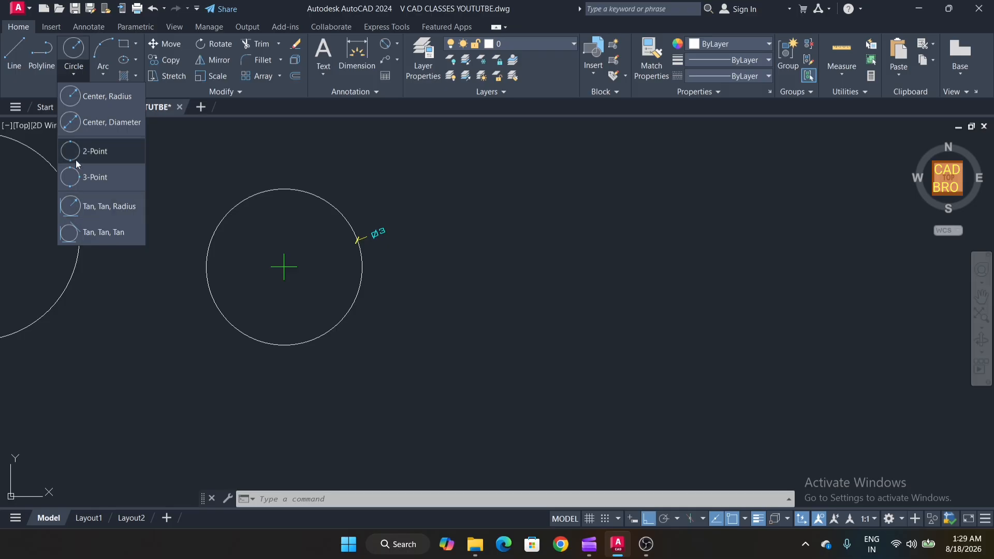
scroll(428, 243, down, 6)
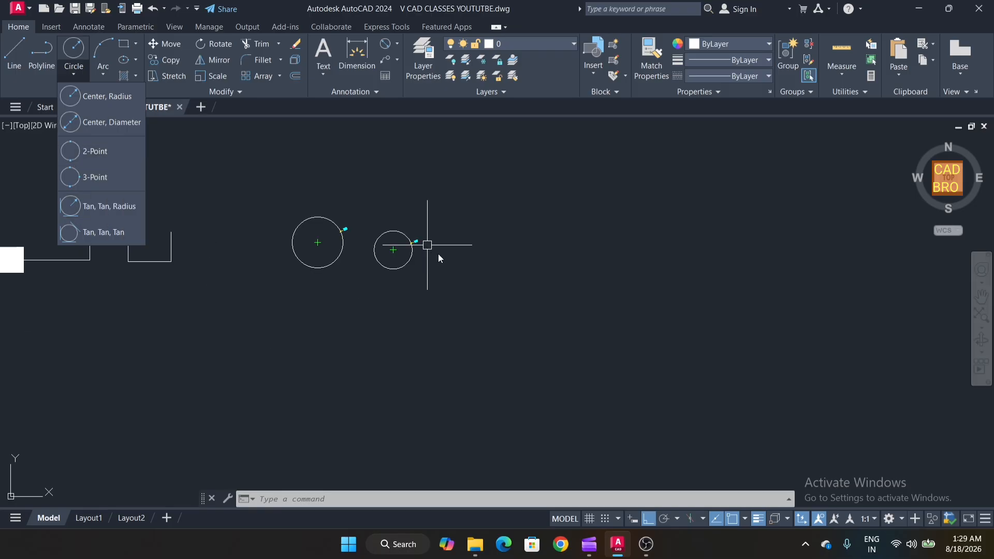
key(Escape)
Draw a 2-Point circle from the lower vertex of the V-shaped lines to the corner of the stepped line below it.
scroll(414, 245, up, 6)
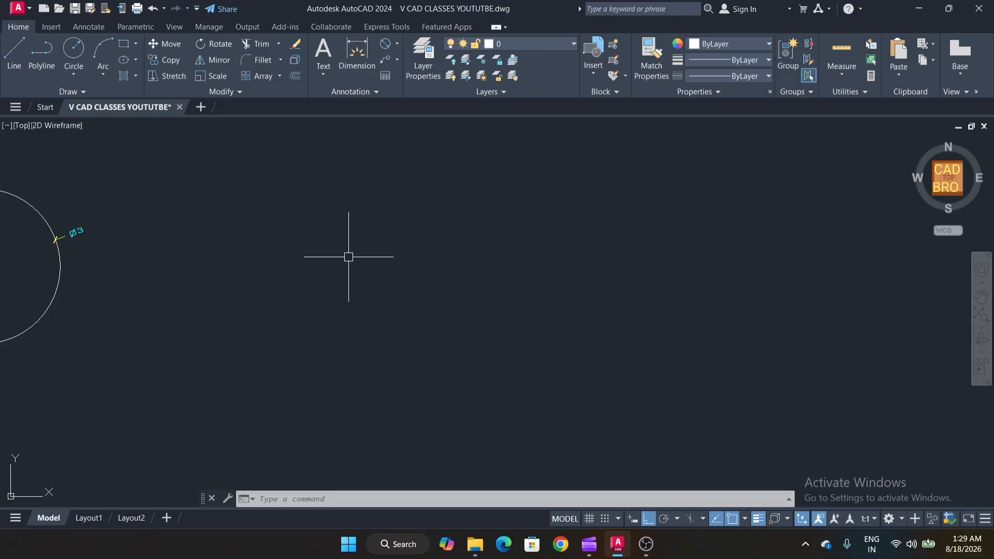
scroll(349, 257, down, 10)
scroll(193, 264, down, 2)
middle_drag(193, 264, 342, 262)
scroll(180, 268, up, 8)
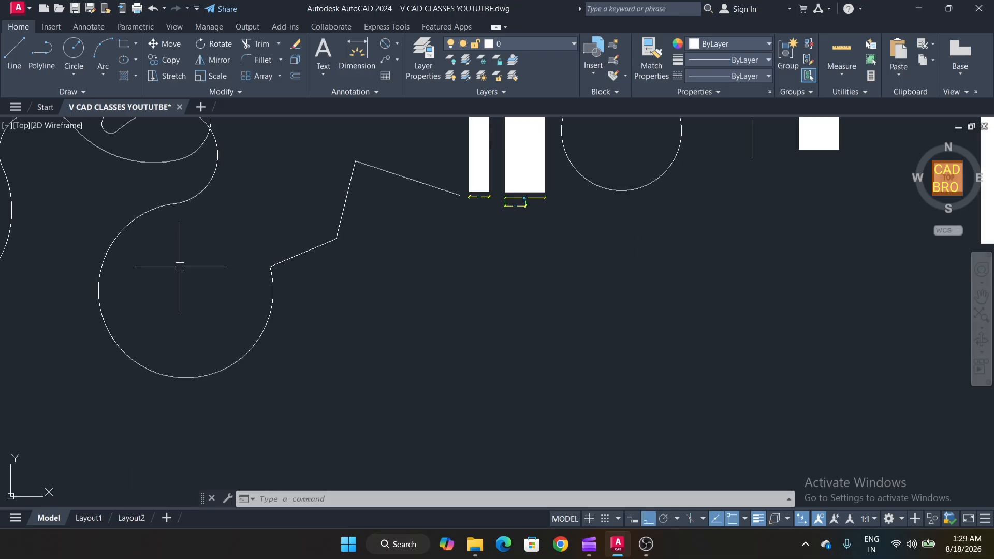
scroll(179, 268, down, 4)
middle_drag(204, 271, 596, 255)
scroll(193, 255, up, 8)
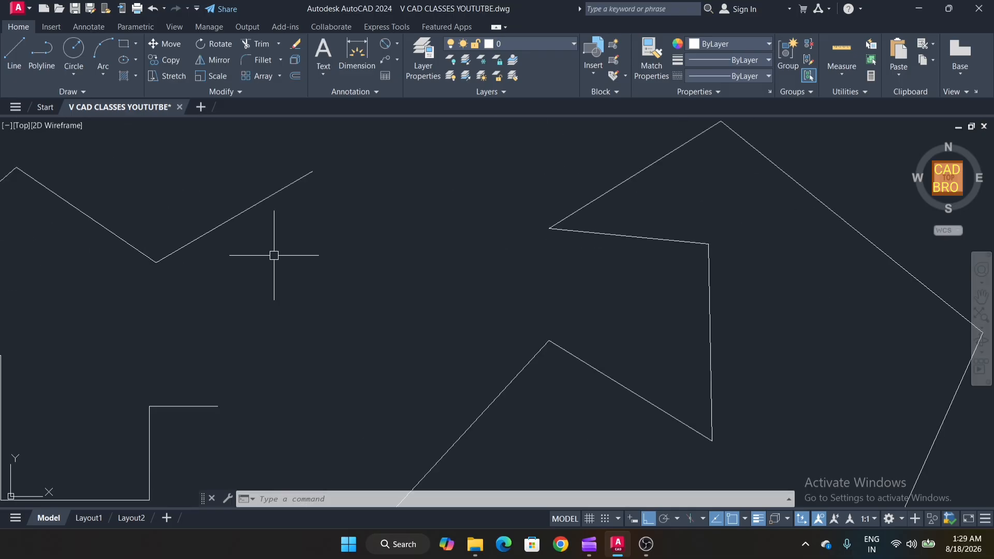
middle_drag(255, 442, 337, 393)
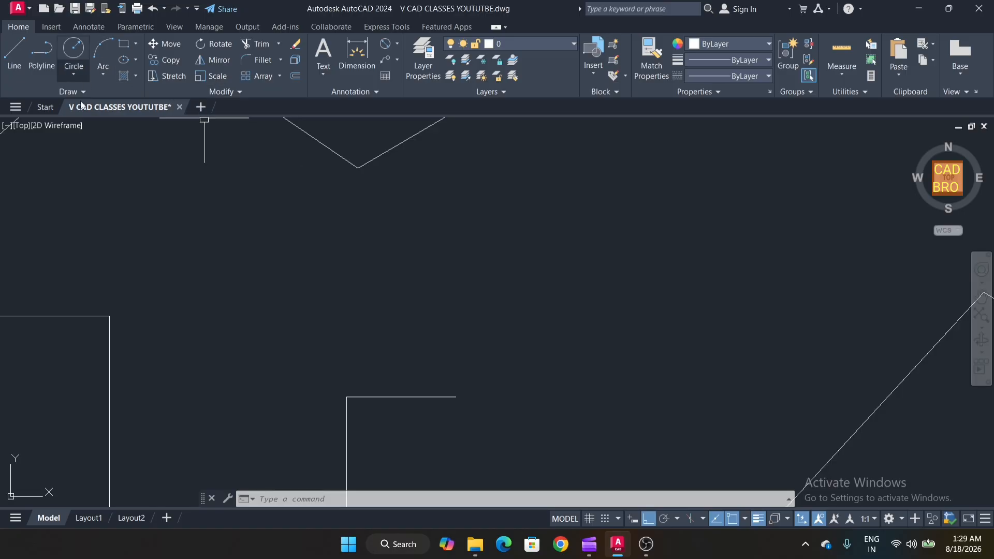
click(82, 77)
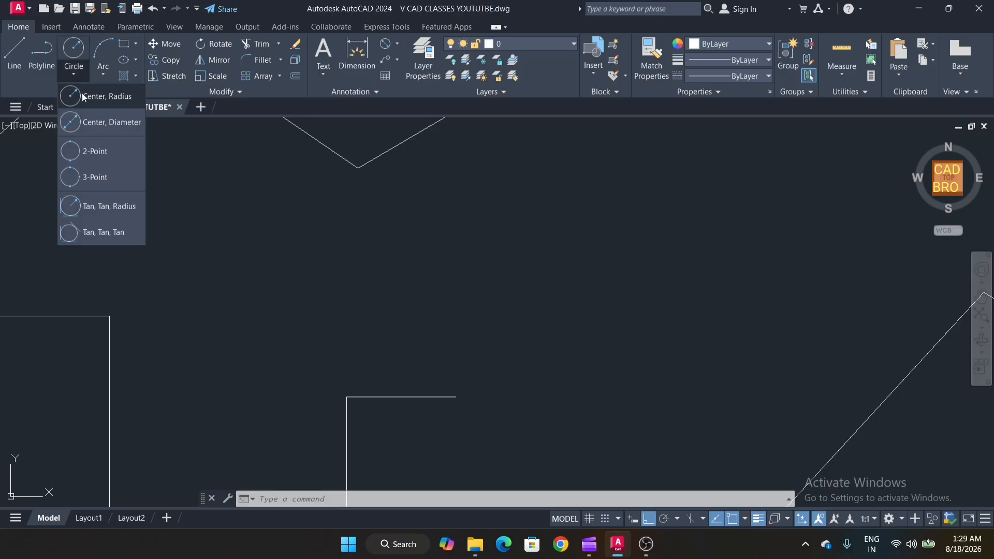
click(89, 151)
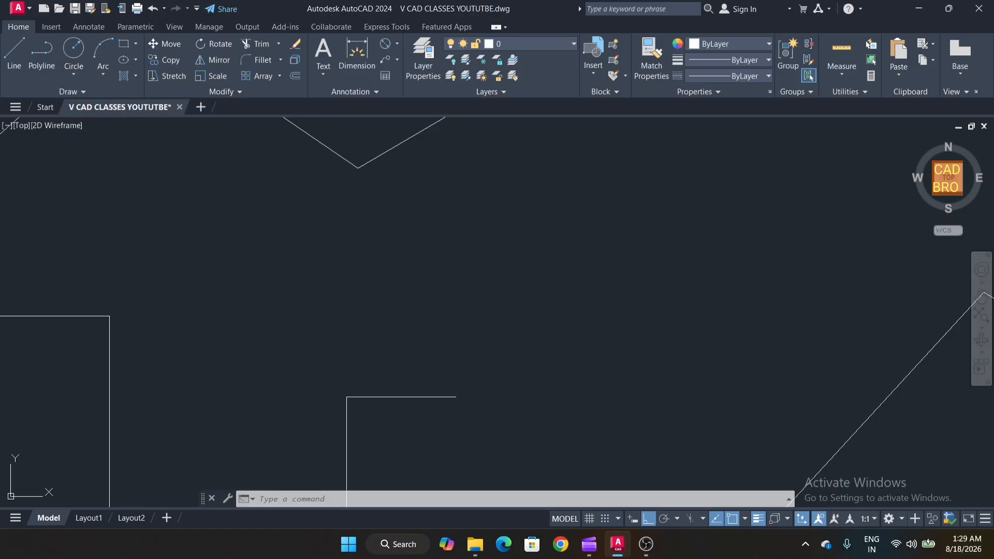
click(358, 169)
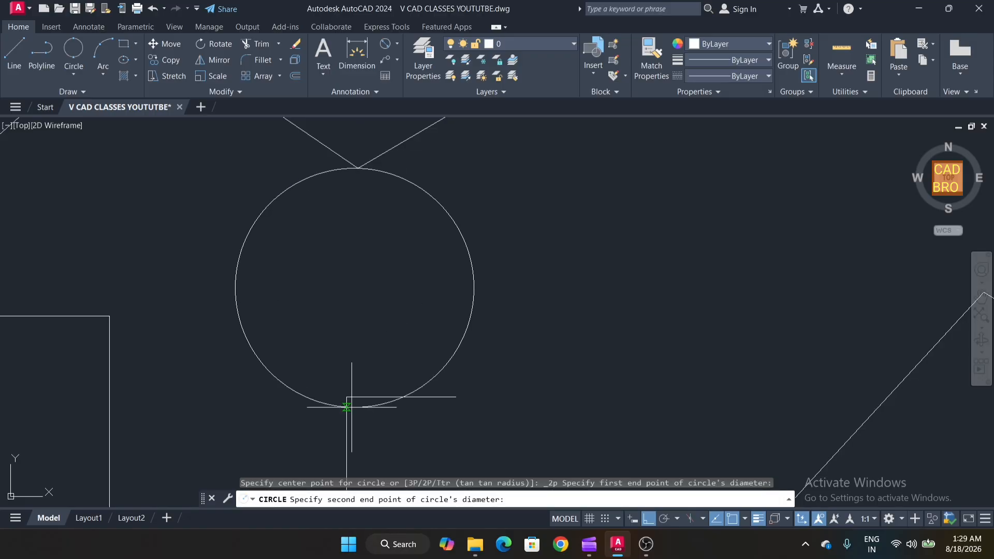
click(347, 397)
scroll(388, 265, down, 2)
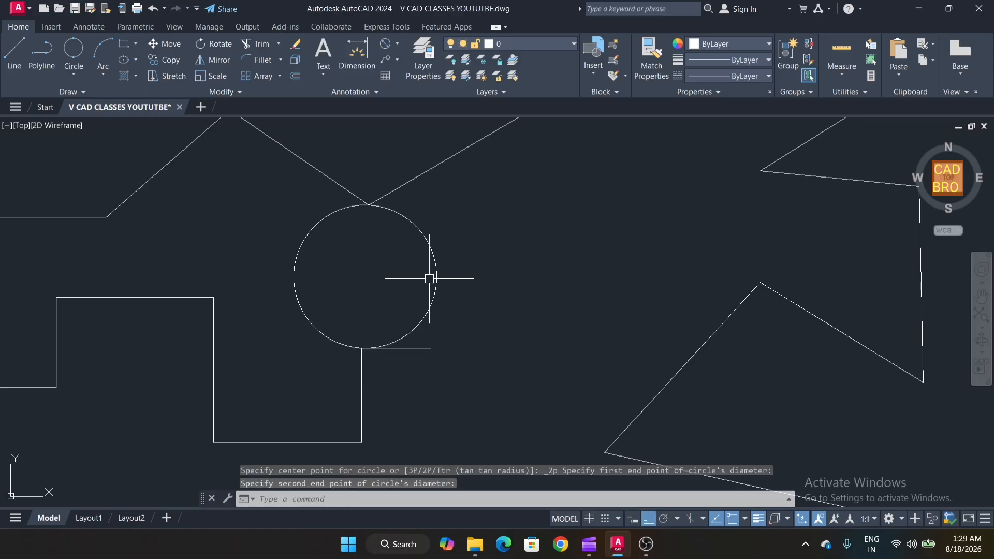
scroll(357, 272, up, 3)
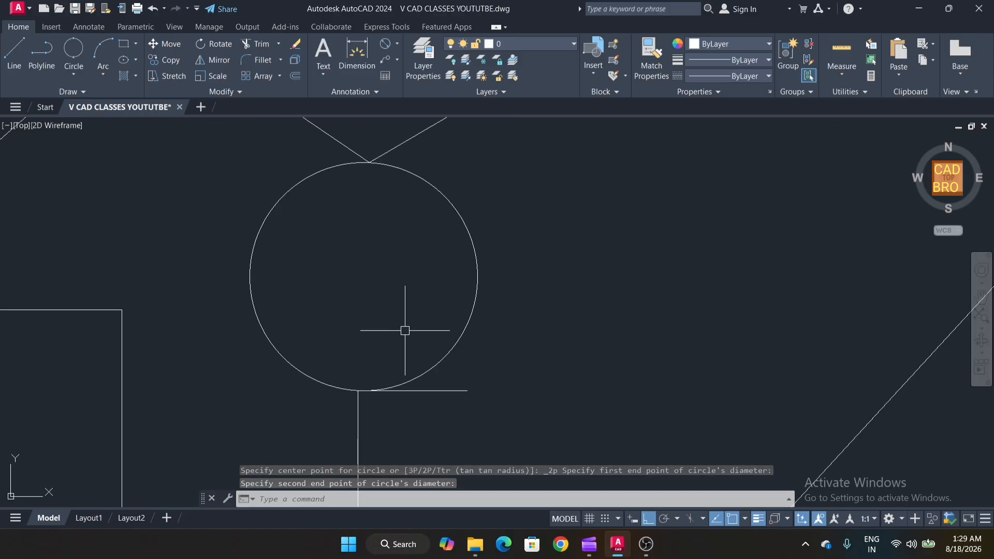
Draw a 2-Point circle between the left endpoints of the upper angled line and the lower stepped line.
scroll(365, 316, down, 4)
scroll(362, 316, up, 2)
middle_drag(83, 270, 258, 236)
scroll(259, 236, up, 3)
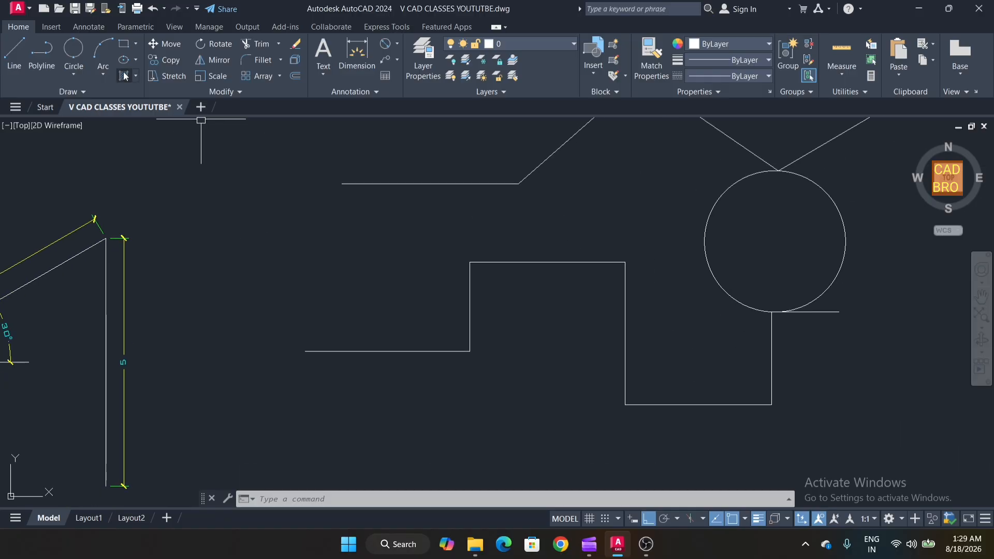
click(77, 75)
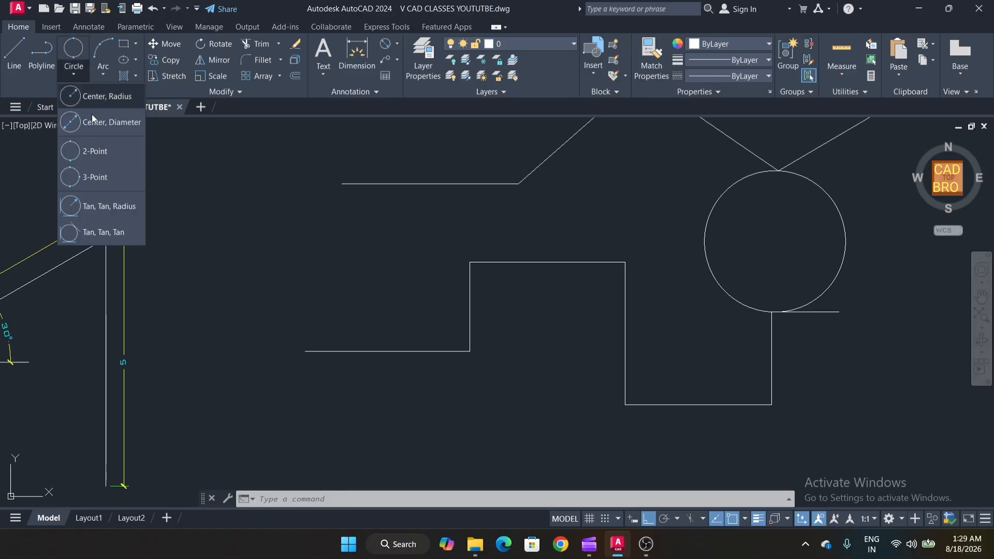
click(99, 153)
click(342, 184)
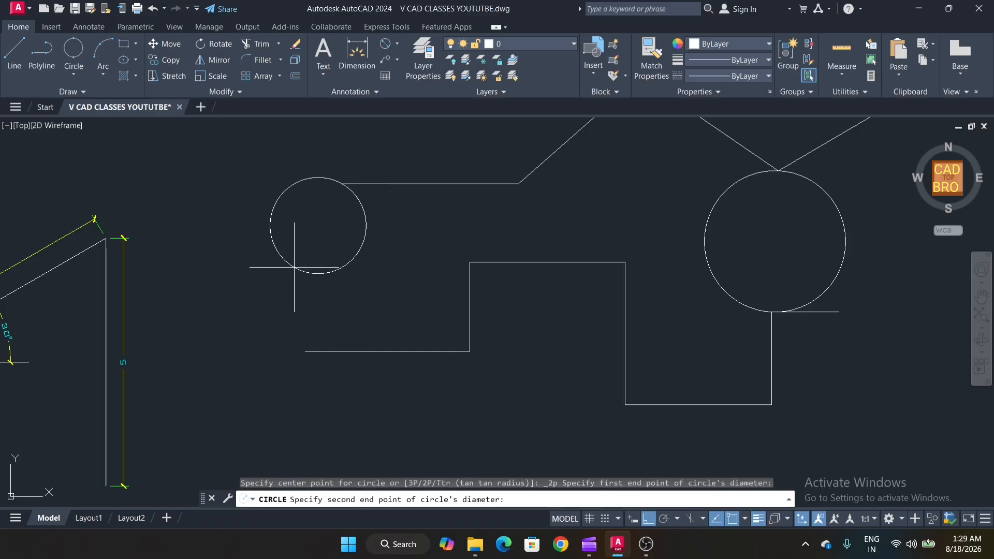
click(305, 351)
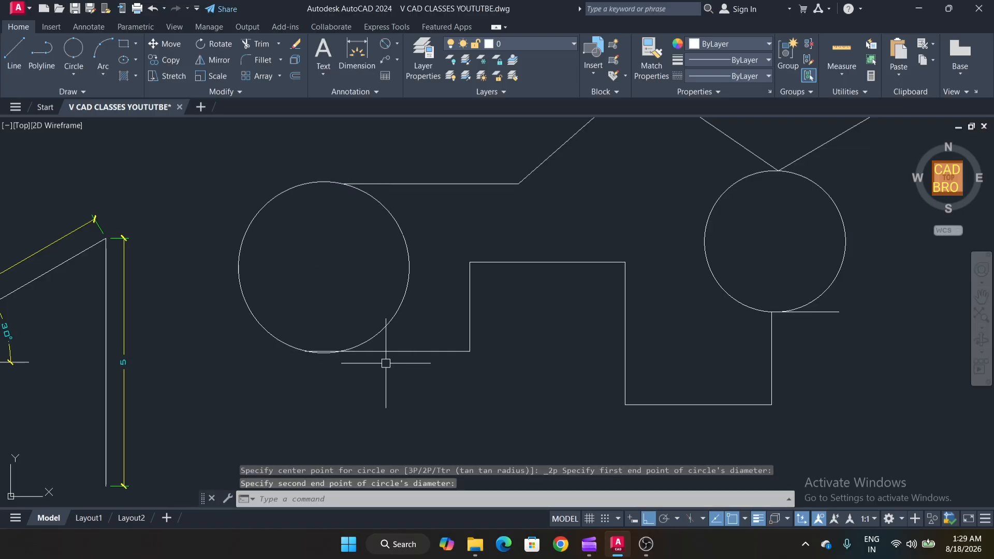
Draw a 3-Point circle through the peak of the angled line, the V's lower vertex and the V's upper-right endpoint.
scroll(326, 306, down, 4)
scroll(340, 255, up, 4)
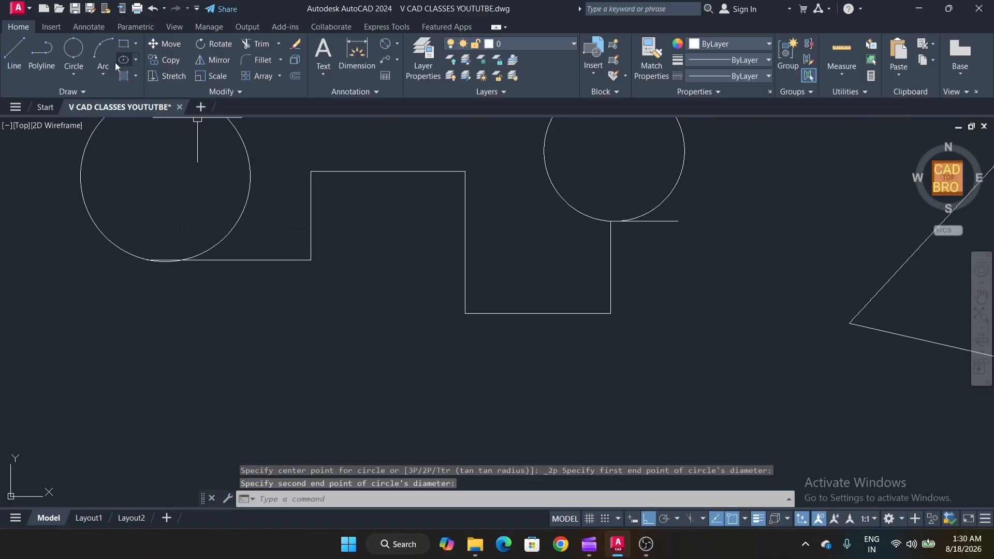
click(74, 74)
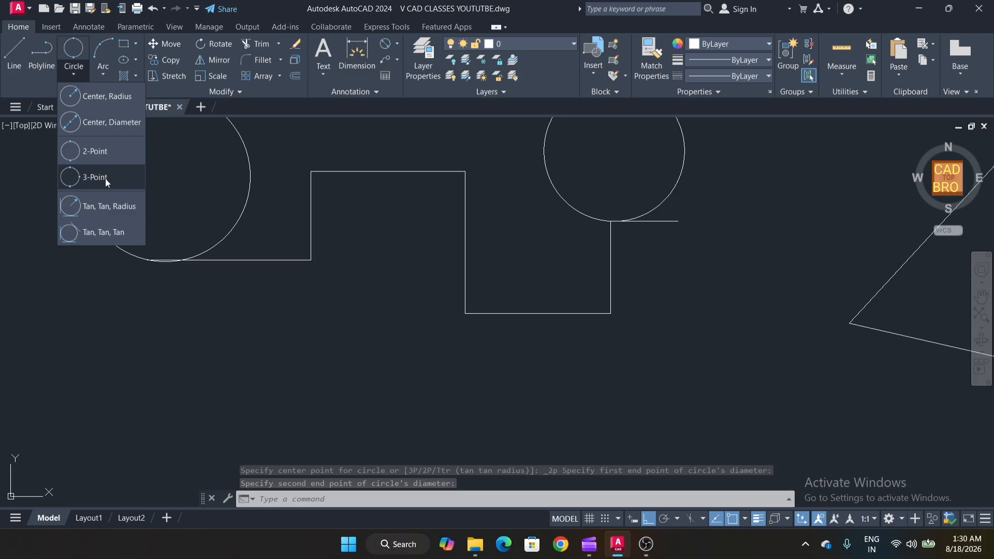
click(105, 179)
middle_drag(621, 168, 626, 180)
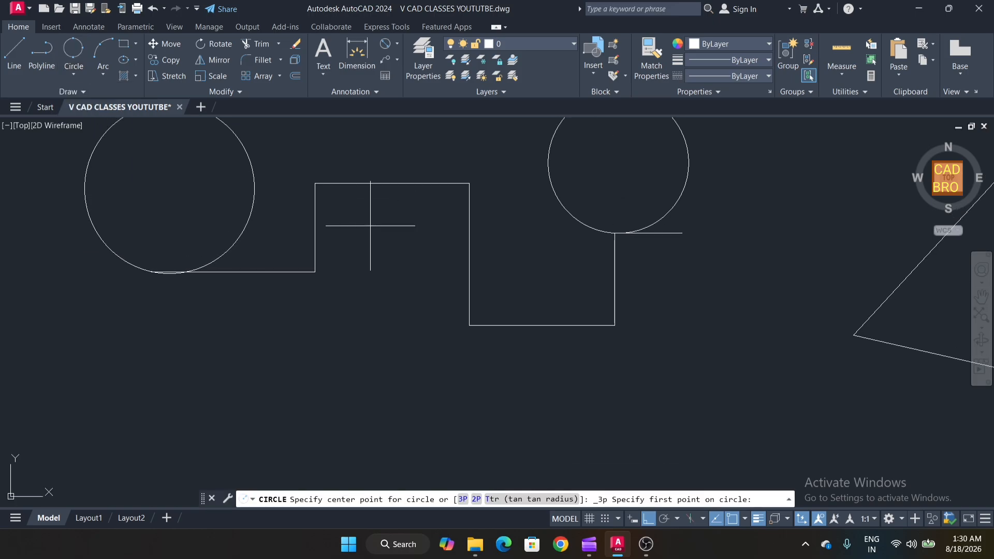
scroll(370, 225, up, 2)
scroll(369, 237, down, 6)
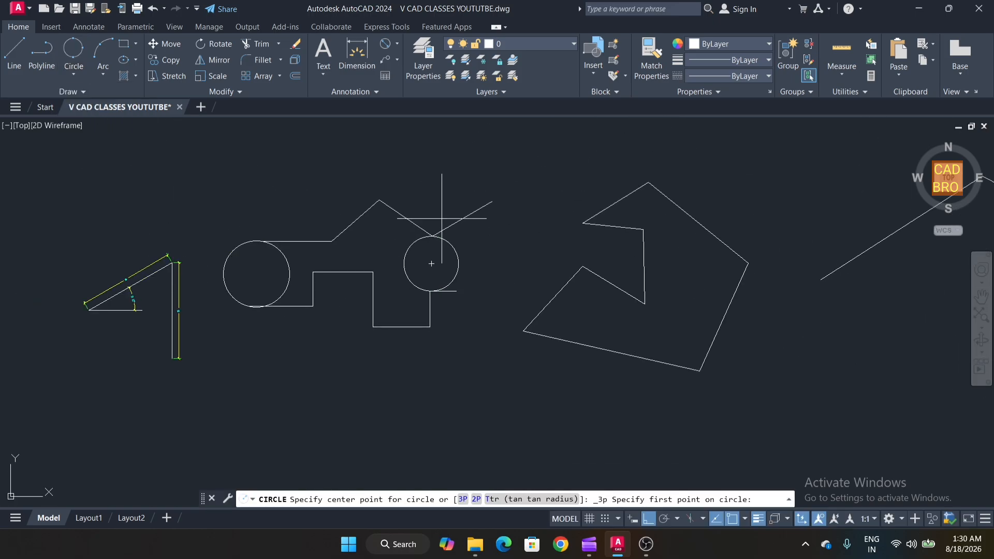
scroll(442, 219, up, 2)
middle_drag(442, 221, 450, 298)
scroll(402, 267, down, 2)
middle_drag(493, 273, 414, 278)
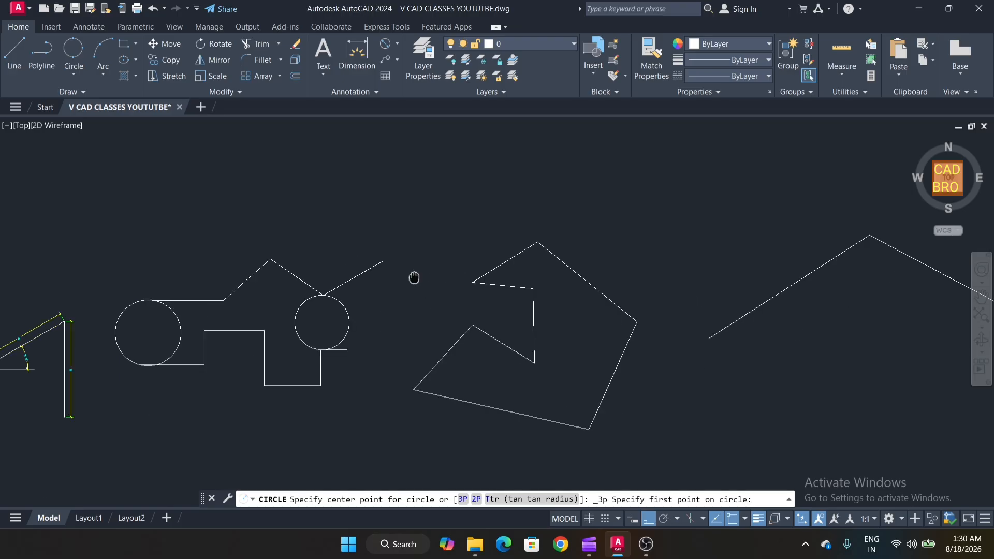
scroll(612, 313, up, 2)
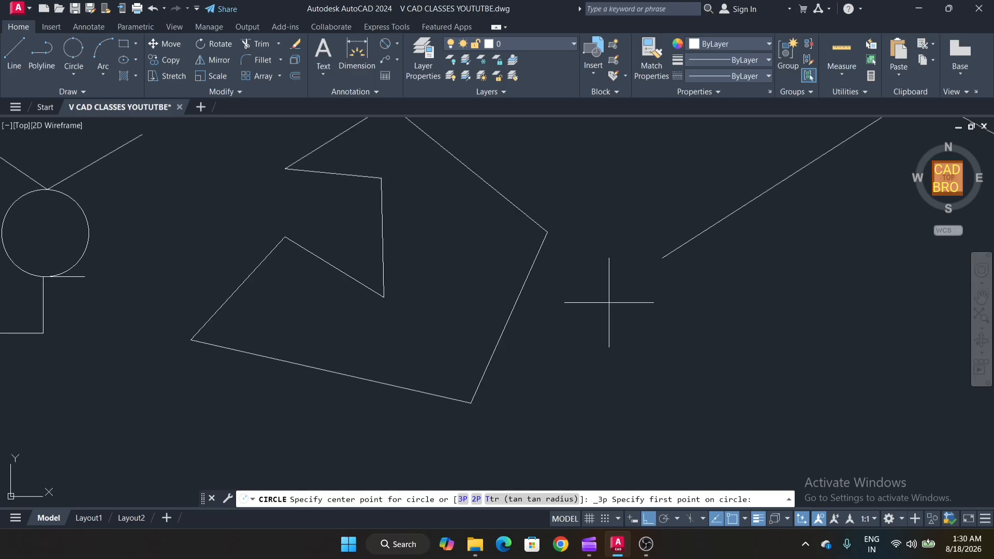
middle_drag(609, 302, 436, 259)
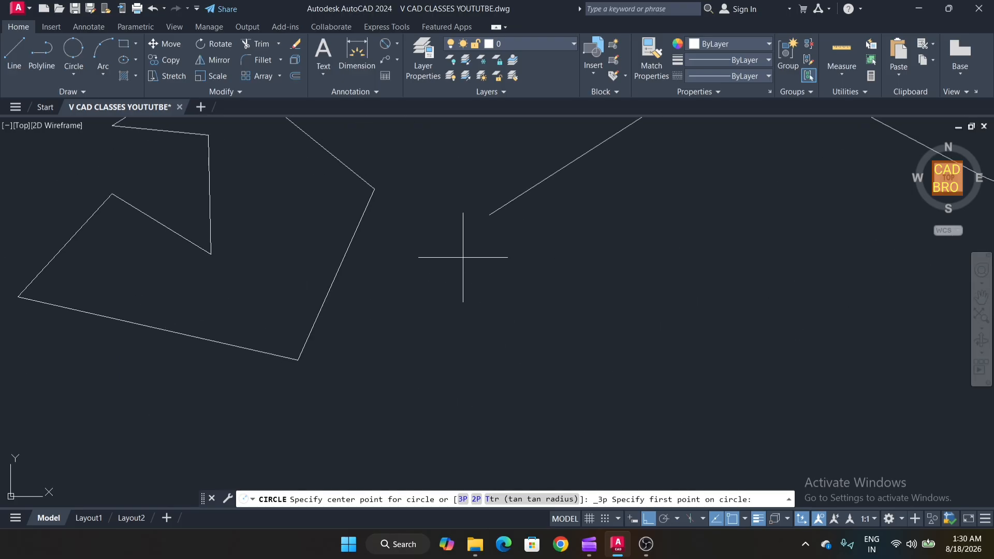
scroll(708, 261, down, 5)
scroll(514, 249, up, 5)
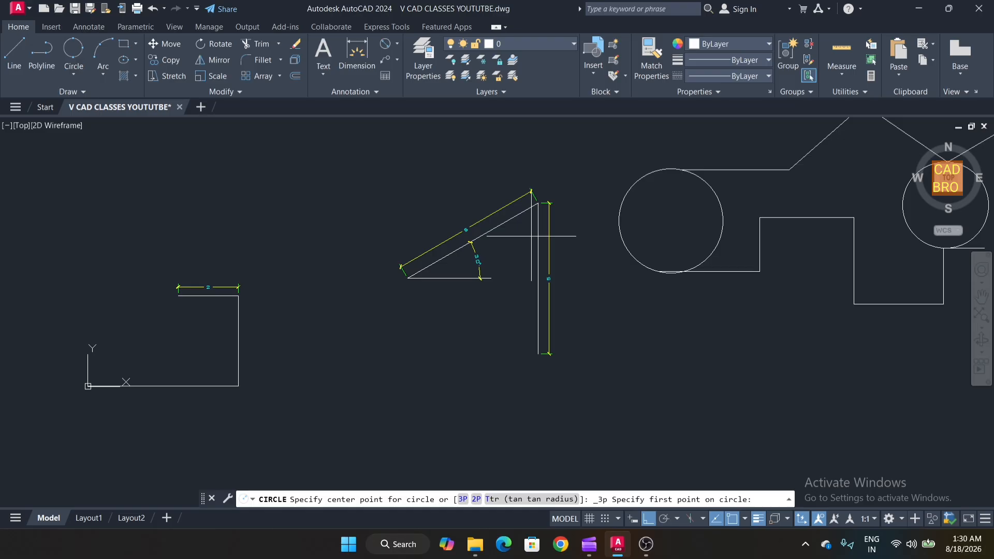
middle_drag(886, 153, 459, 324)
scroll(459, 324, up, 2)
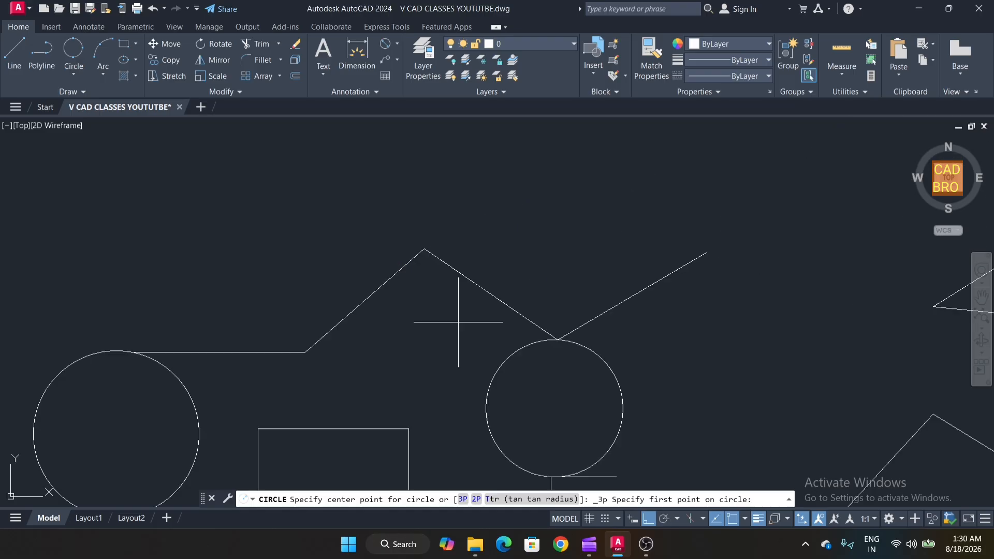
click(424, 248)
click(557, 340)
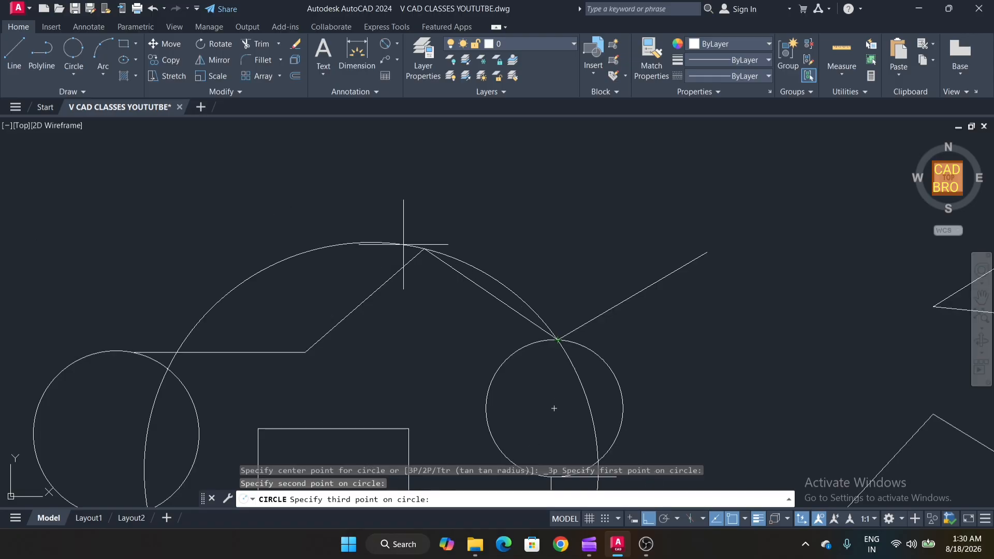
scroll(403, 245, down, 8)
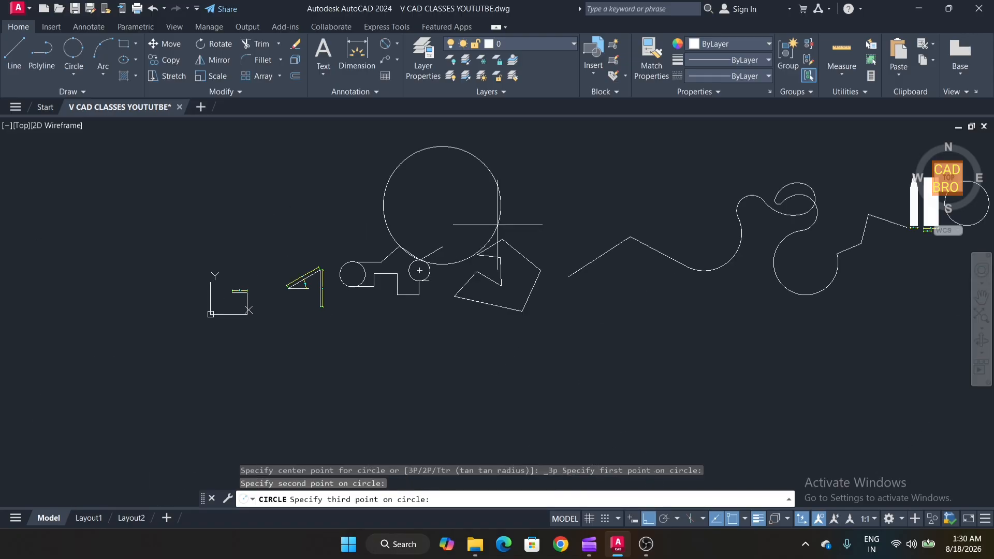
scroll(497, 224, up, 6)
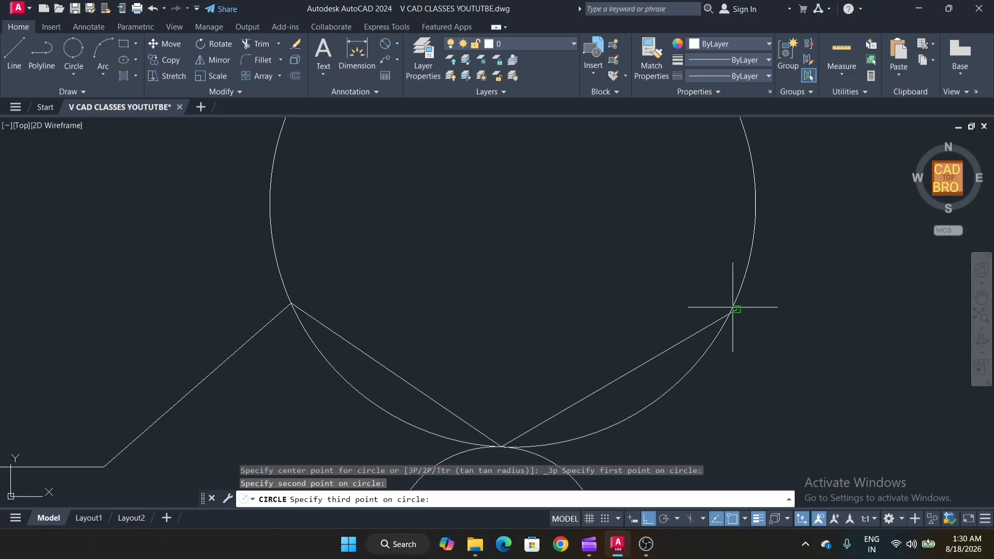
scroll(525, 346, down, 5)
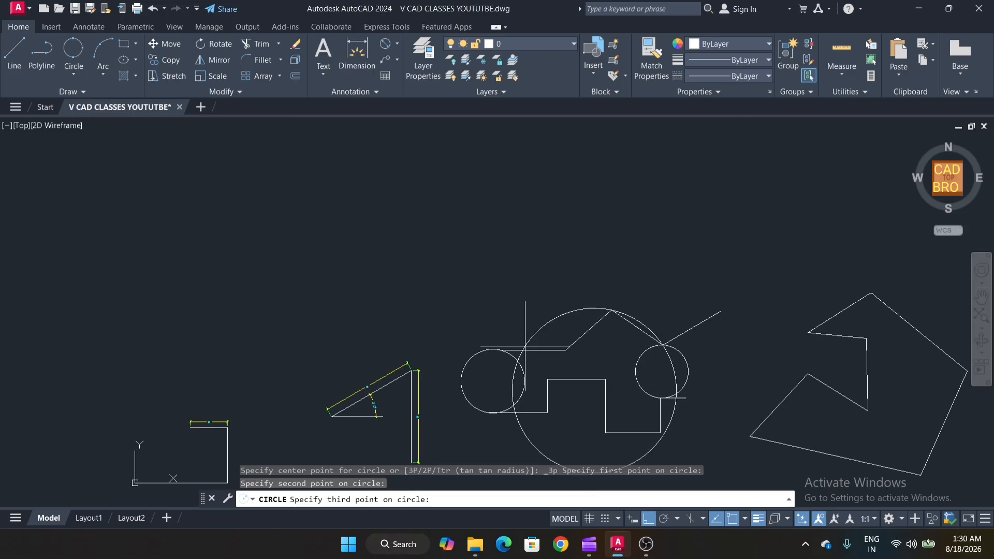
scroll(388, 222, up, 5)
scroll(355, 248, down, 3)
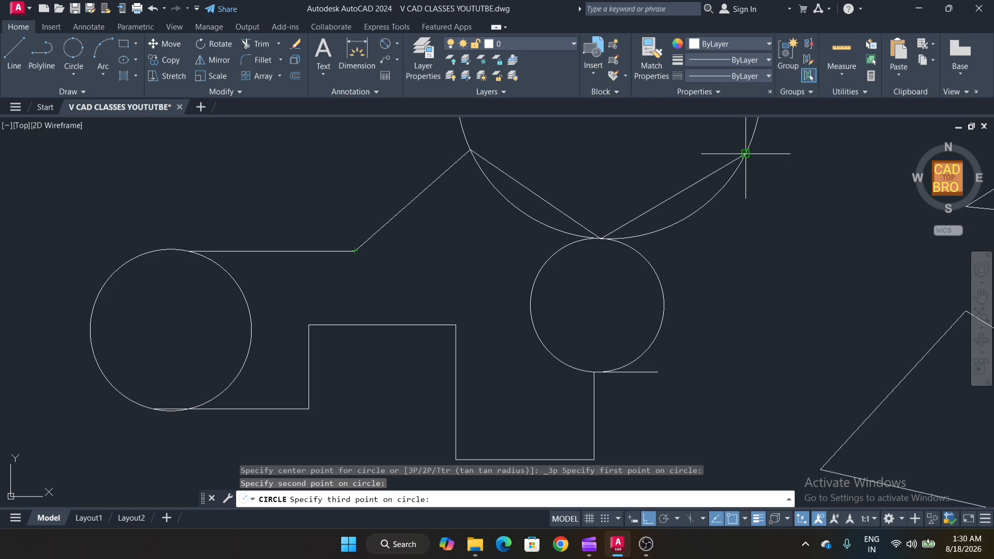
middle_drag(750, 156, 491, 252)
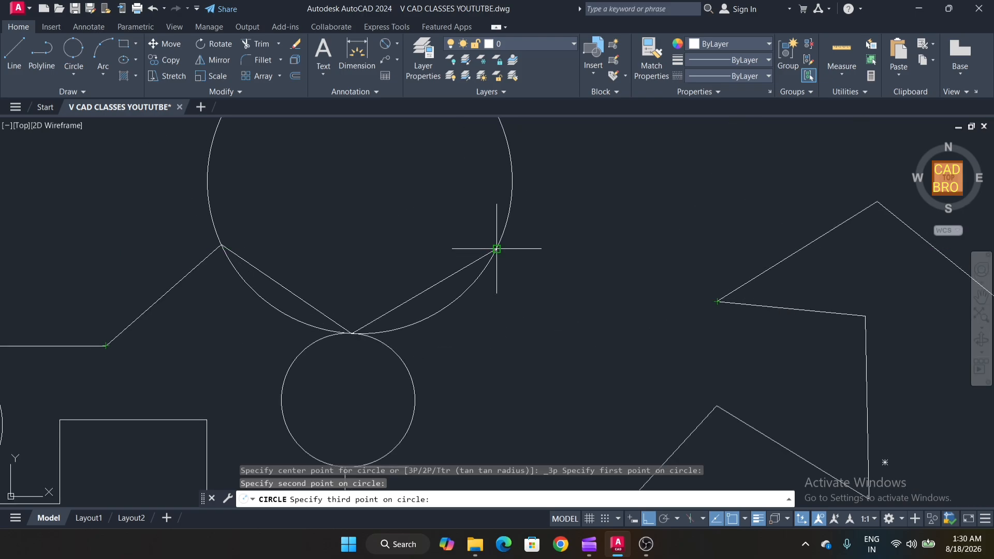
middle_drag(497, 249, 565, 363)
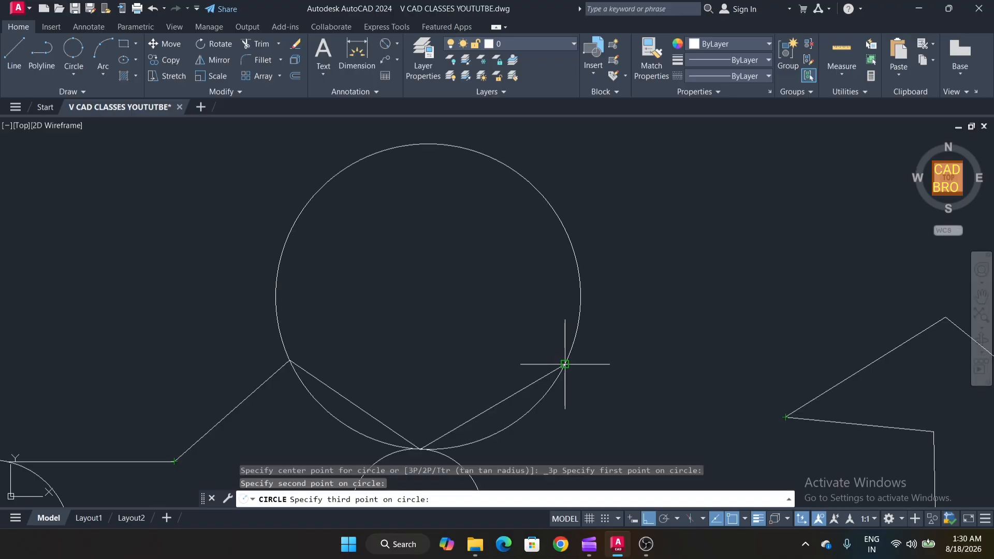
click(565, 363)
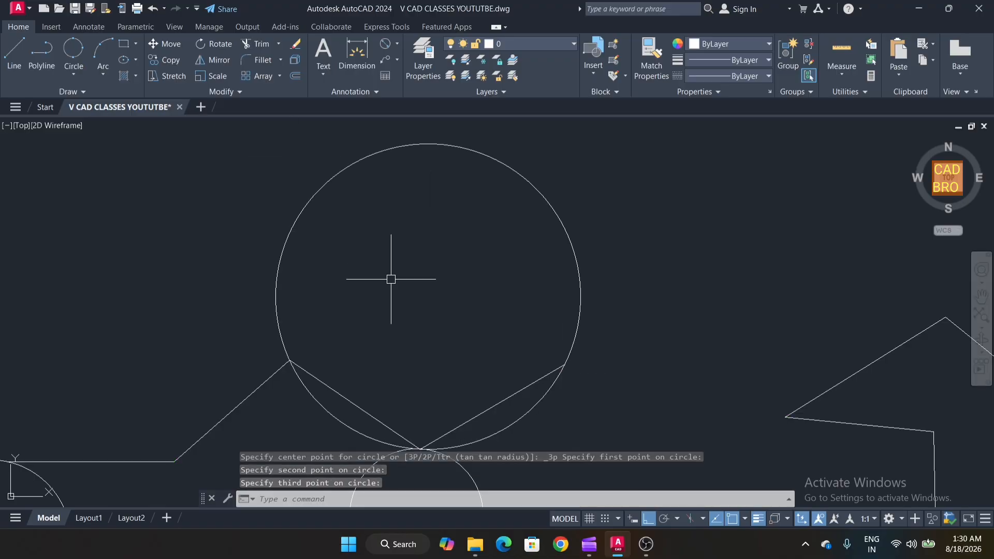
Draw a Tan, Tan, Radius circle of radius 2, tangent to the left vertical and bottom horizontal segments of the stepped line's lower notch.
scroll(415, 275, down, 1)
scroll(415, 276, down, 1)
middle_drag(421, 295, 286, 175)
scroll(485, 269, up, 2)
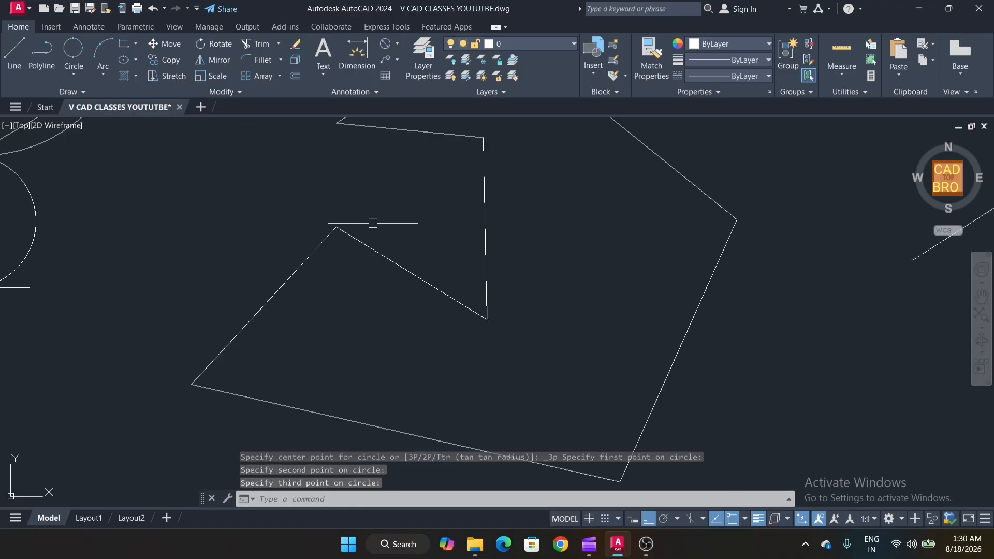
click(103, 75)
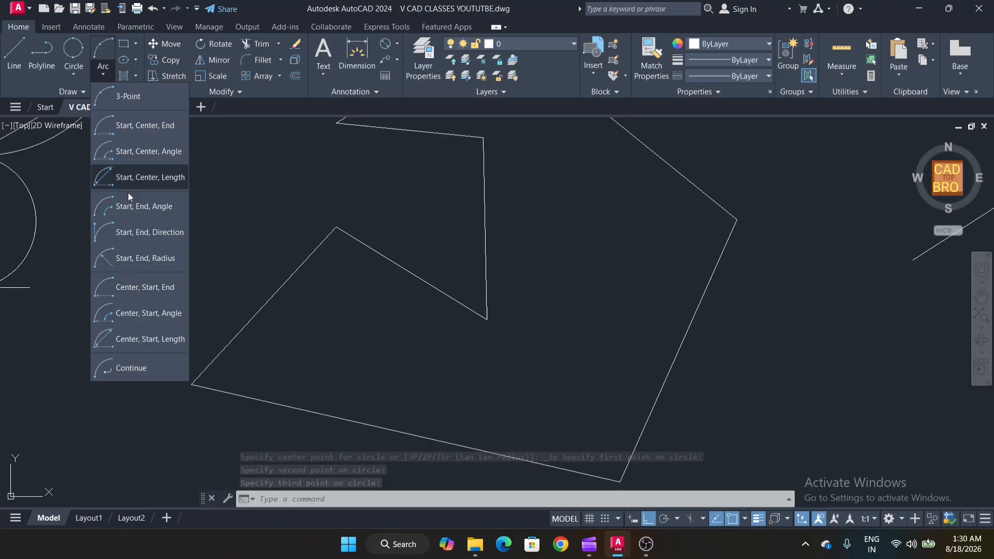
click(72, 79)
click(73, 77)
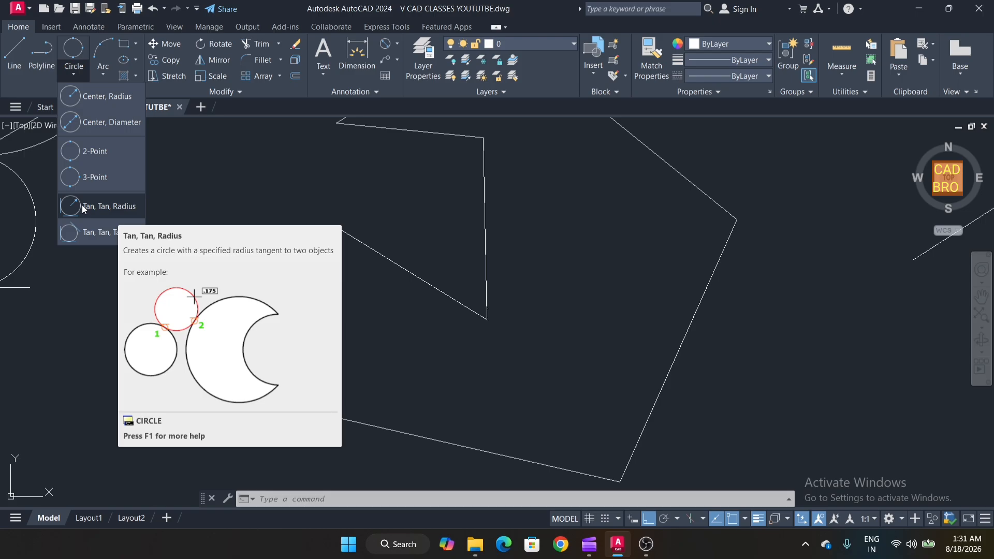
click(83, 206)
scroll(336, 262, down, 4)
scroll(335, 262, up, 3)
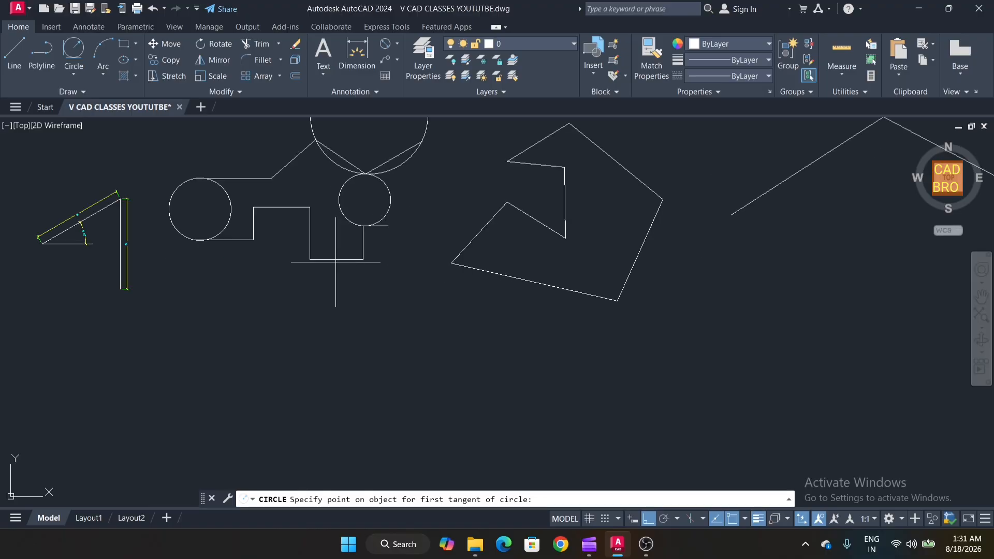
scroll(335, 261, up, 6)
scroll(321, 266, down, 1)
scroll(269, 241, up, 4)
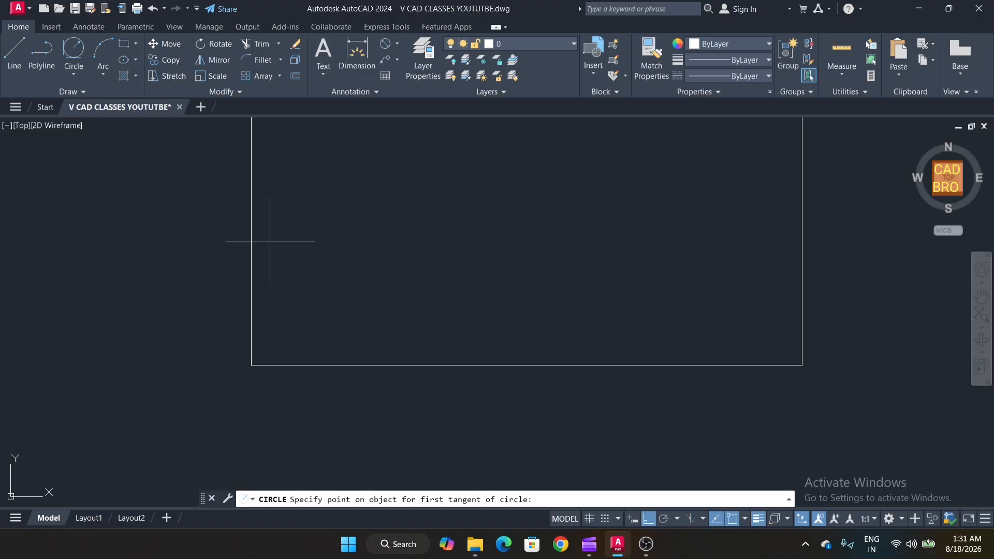
click(270, 239)
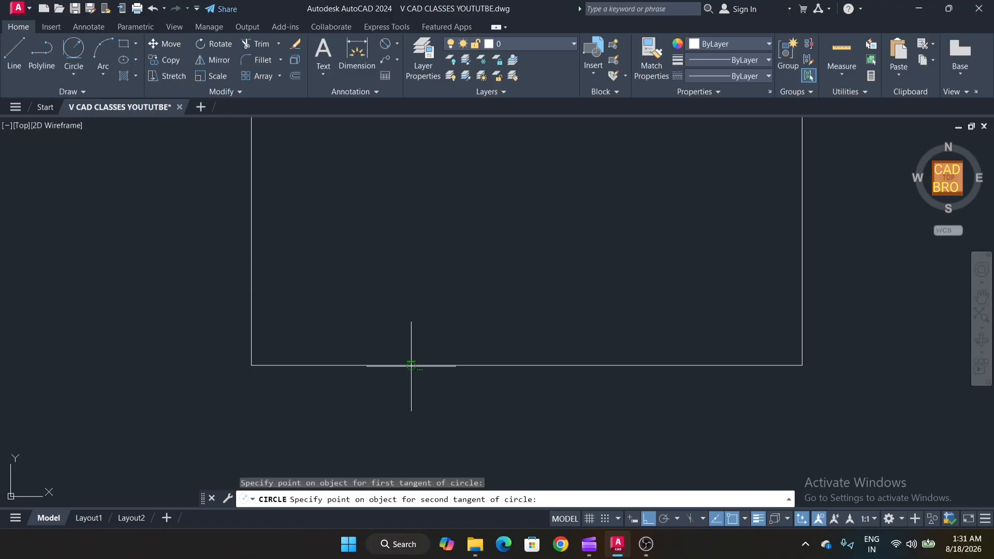
click(412, 366)
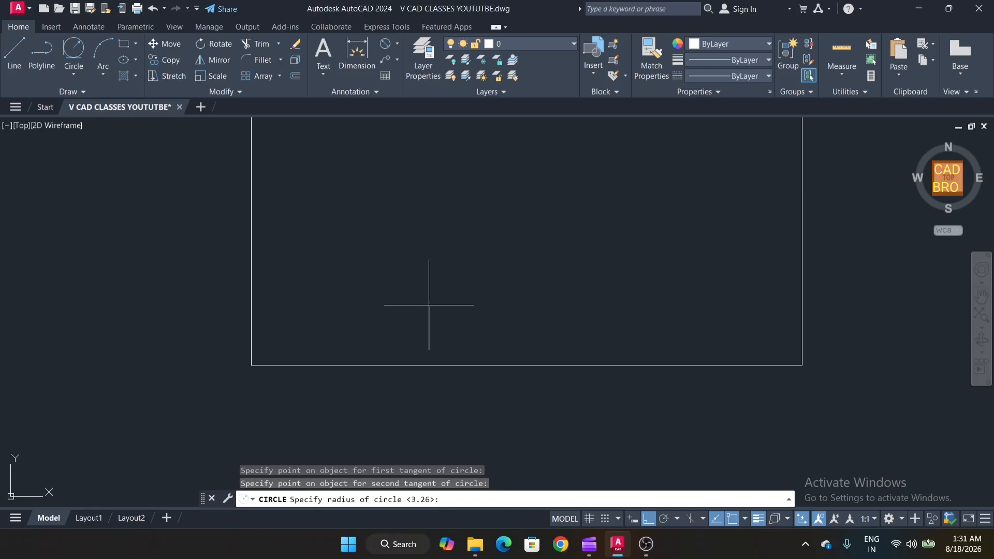
text(2)
key(Return)
scroll(429, 305, down, 5)
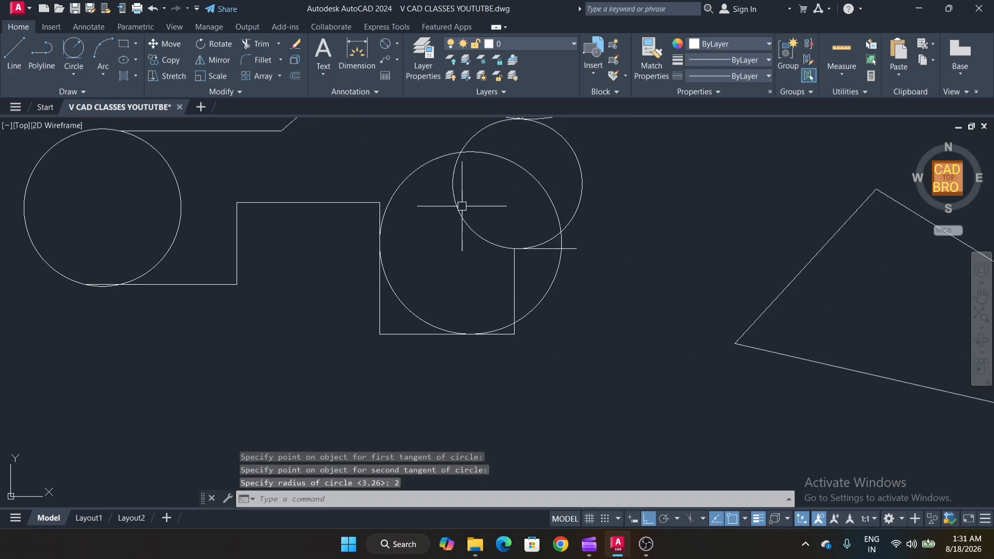
Add a radius dimension to the tangent circle, with its text inside the lower-left part of the circle.
click(397, 43)
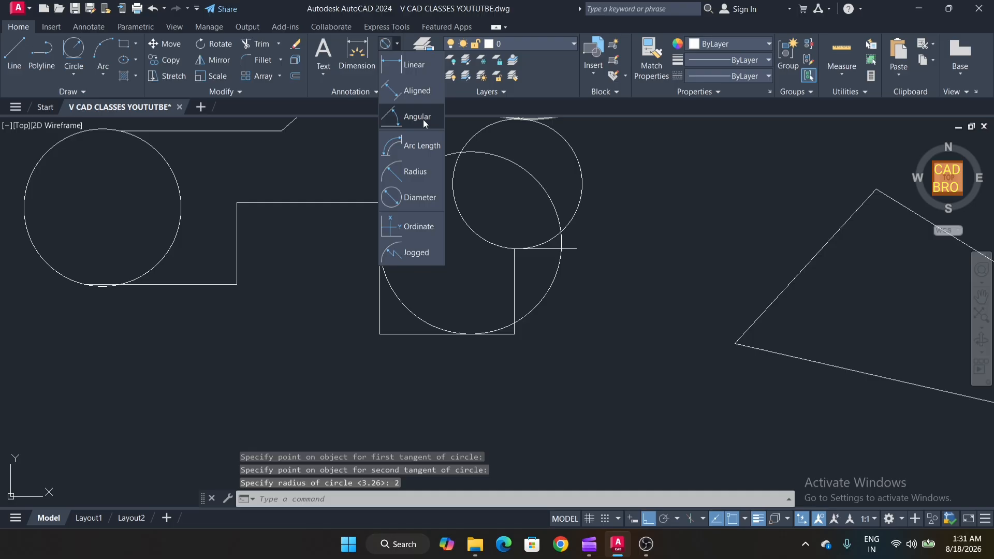
click(417, 171)
scroll(401, 300, up, 2)
click(398, 302)
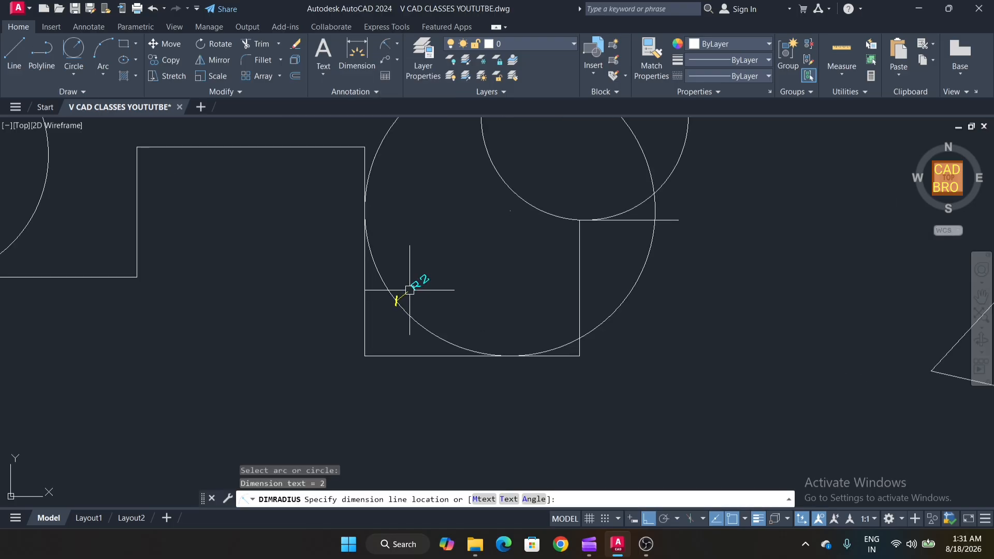
scroll(378, 238, up, 3)
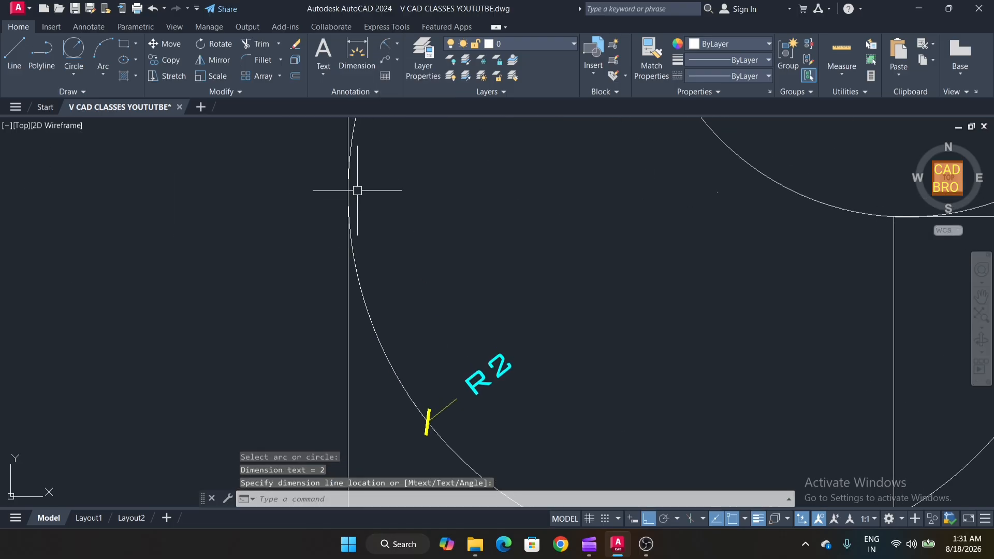
Examine how the dimensioned circle touches the vertical and bottom segments of the stepped line.
scroll(355, 188, down, 4)
scroll(351, 270, up, 2)
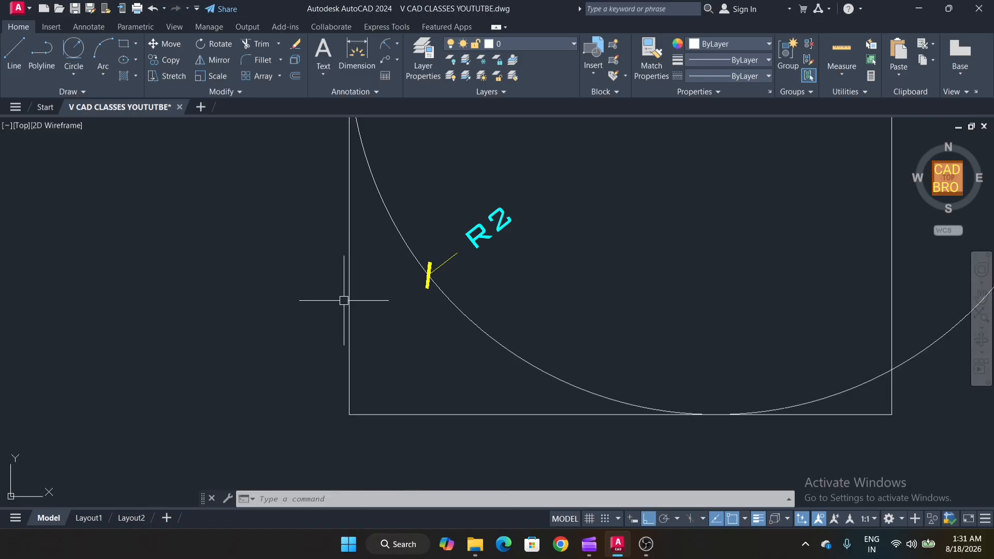
scroll(344, 300, down, 4)
click(345, 283)
scroll(392, 361, up, 2)
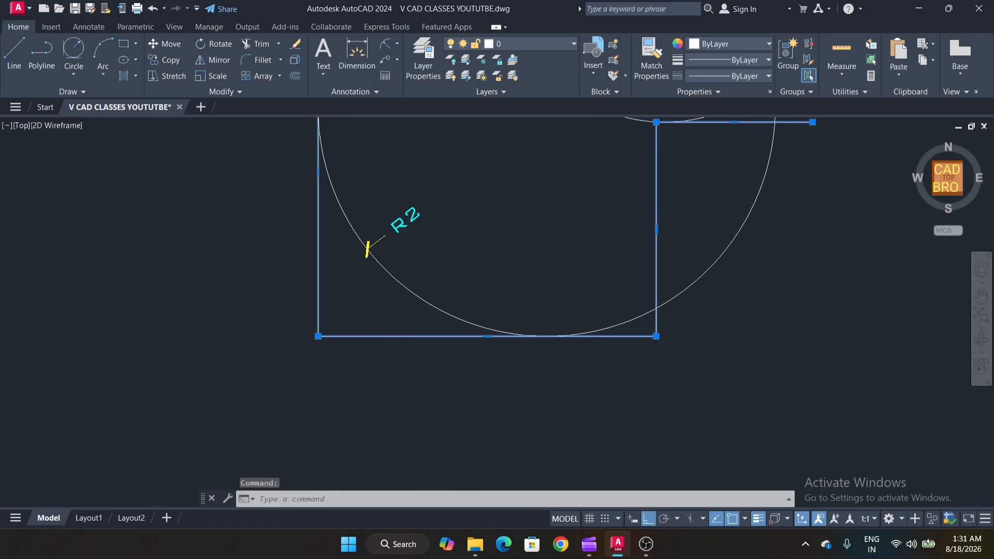
scroll(378, 326, up, 2)
key(Escape)
scroll(366, 304, down, 2)
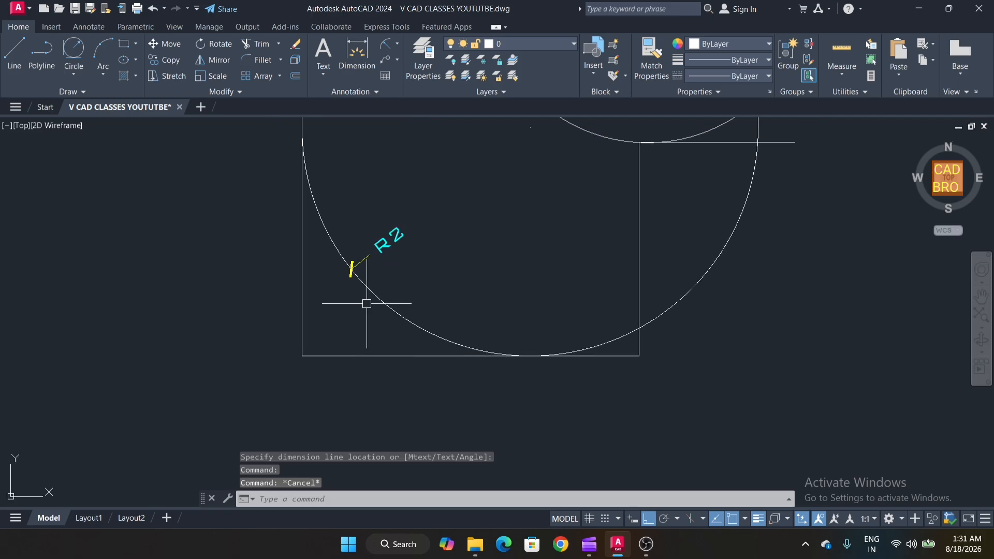
scroll(362, 327, up, 1)
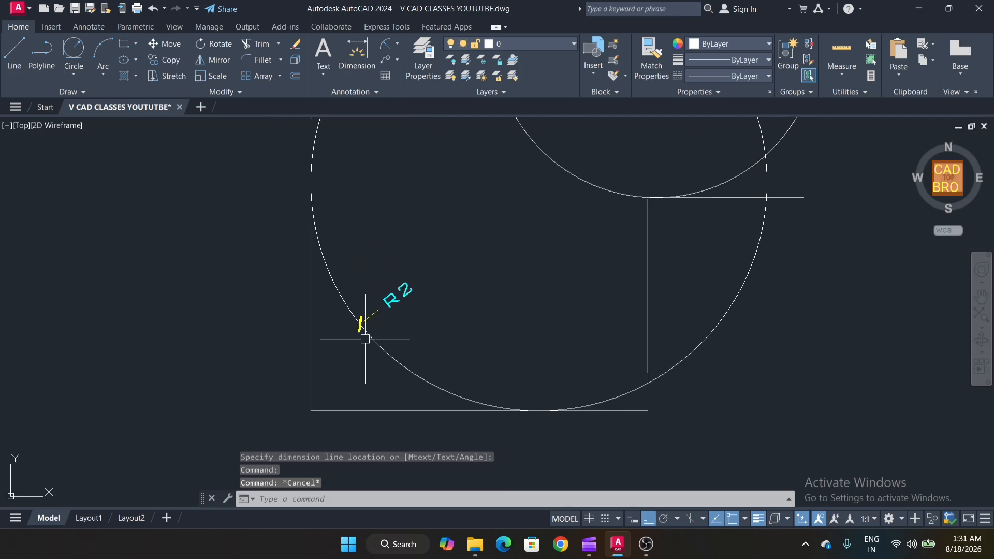
Draw a single vertical line in the empty area below the stepped line and its circles.
scroll(298, 178, down, 5)
scroll(404, 310, down, 2)
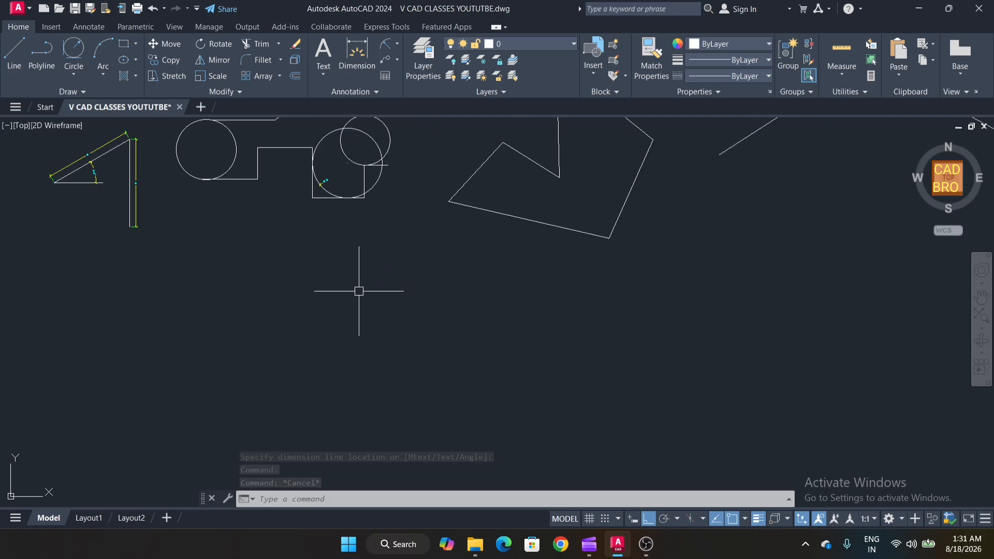
text(l)
key(Return)
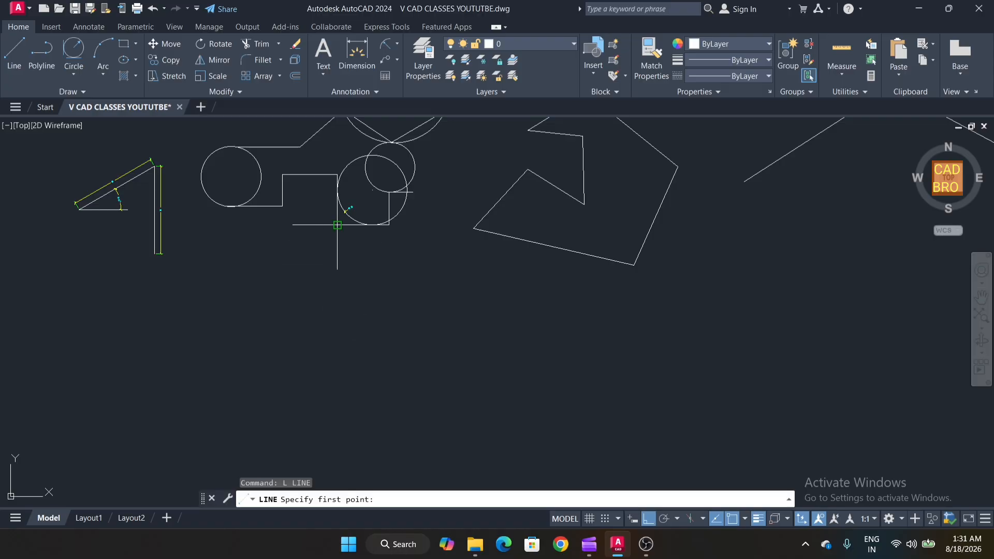
click(322, 298)
click(322, 383)
key(Return)
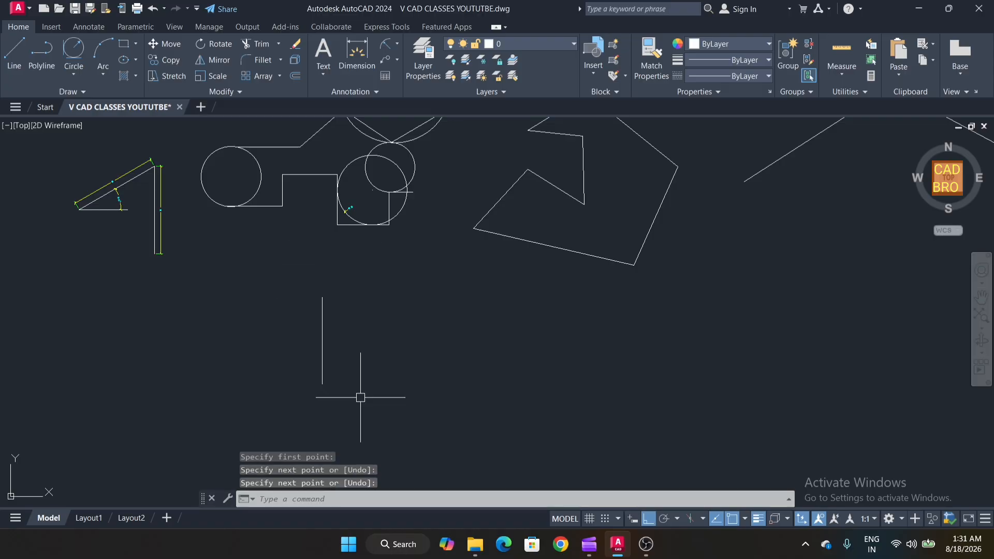
Draw a slanted line beside the vertical line, rising away from it, with Ortho mode turned off.
key(Return)
click(406, 387)
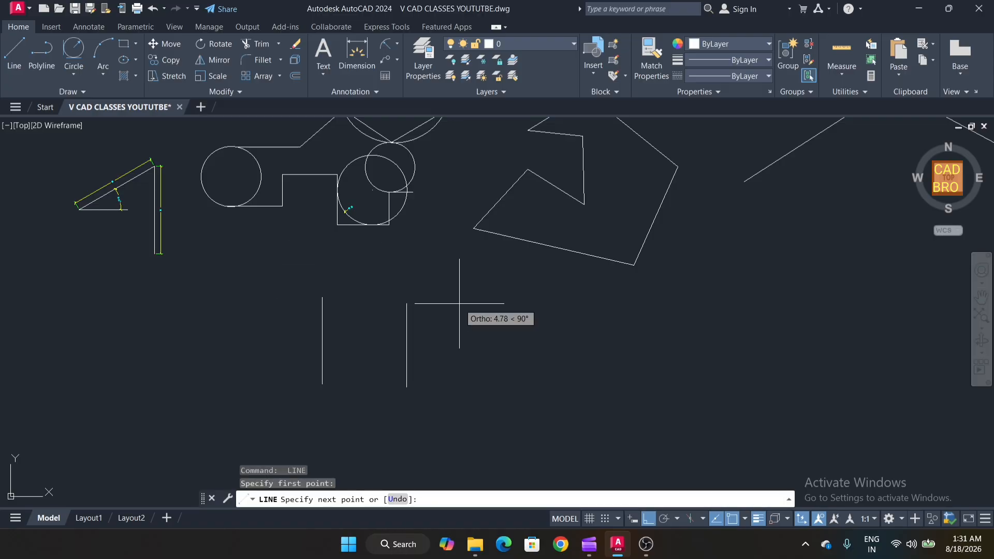
key(F8)
click(464, 282)
key(Escape)
Stretch the slanted line's lower endpoint downward so it reaches below the vertical line's lower end.
click(420, 362)
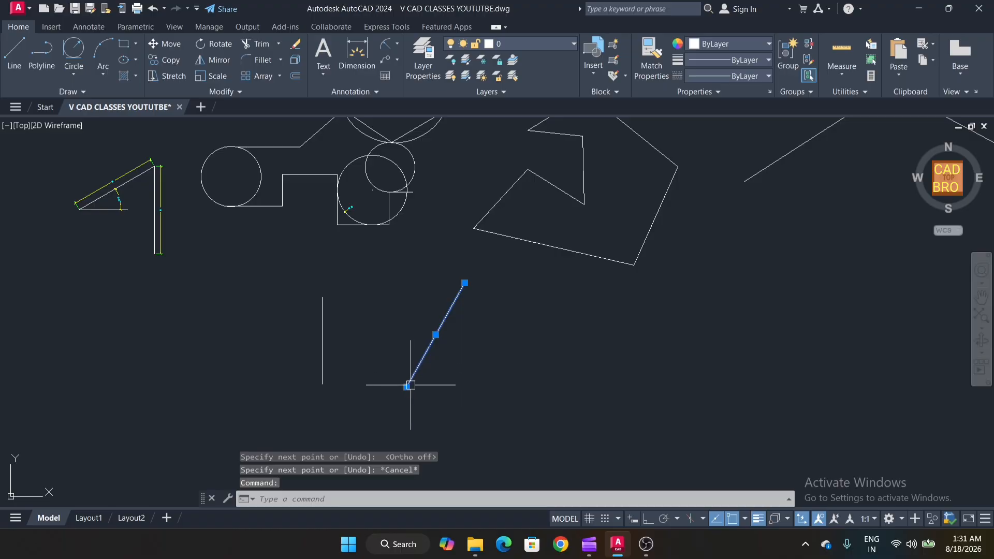
click(408, 386)
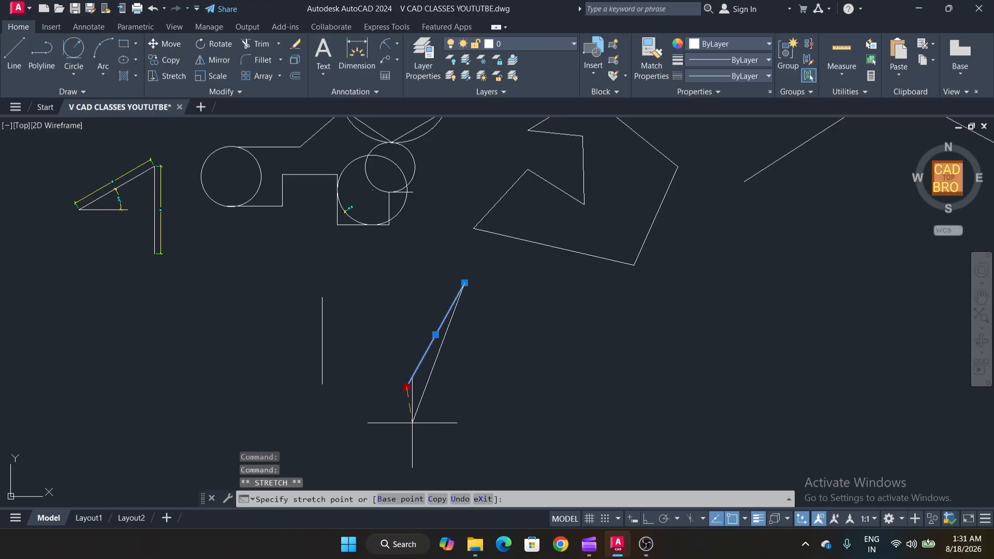
click(410, 433)
key(Escape)
middle_drag(402, 419, 416, 373)
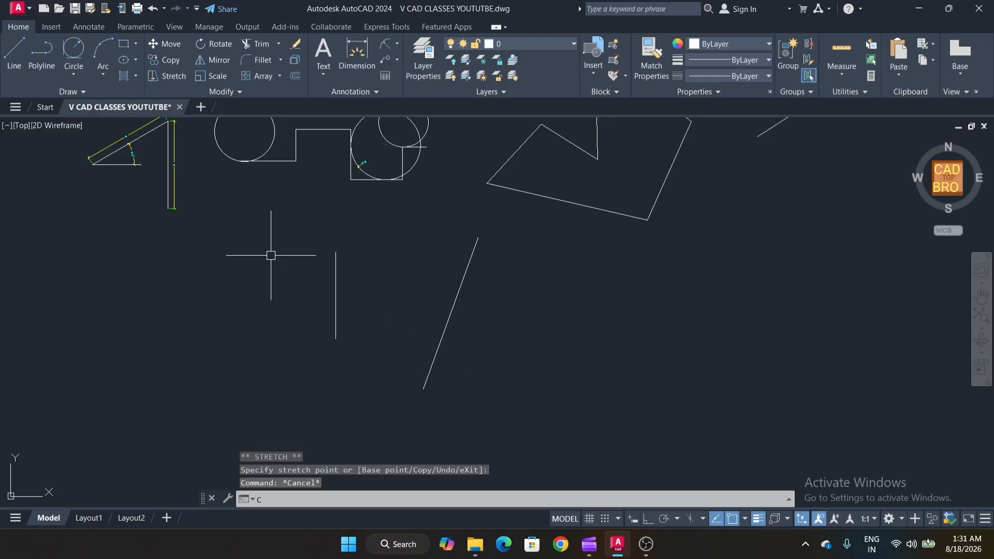
Draw a Tan, Tan, Radius circle of radius 2, tangent to the vertical line and the slanted line.
key(Escape)
click(73, 74)
click(117, 206)
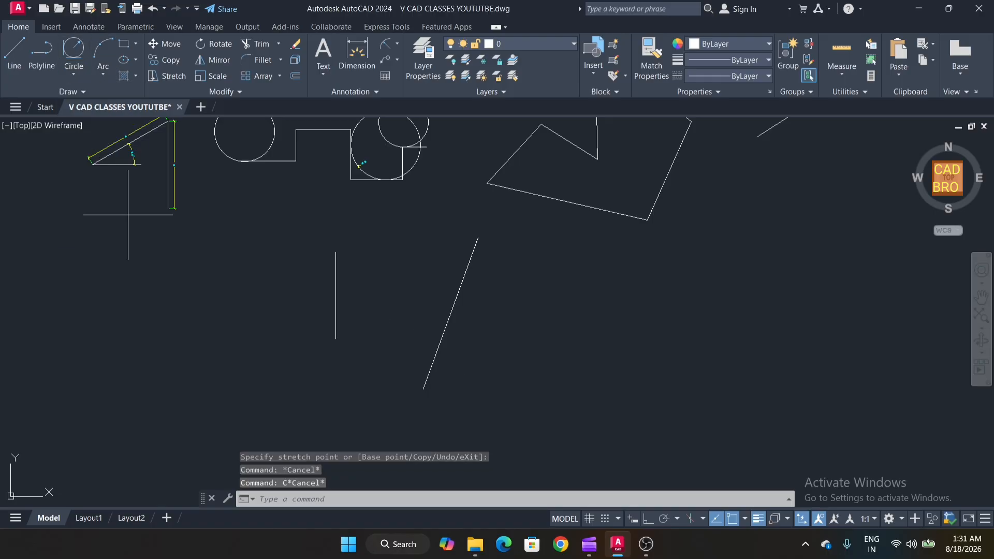
scroll(337, 305, up, 4)
click(330, 284)
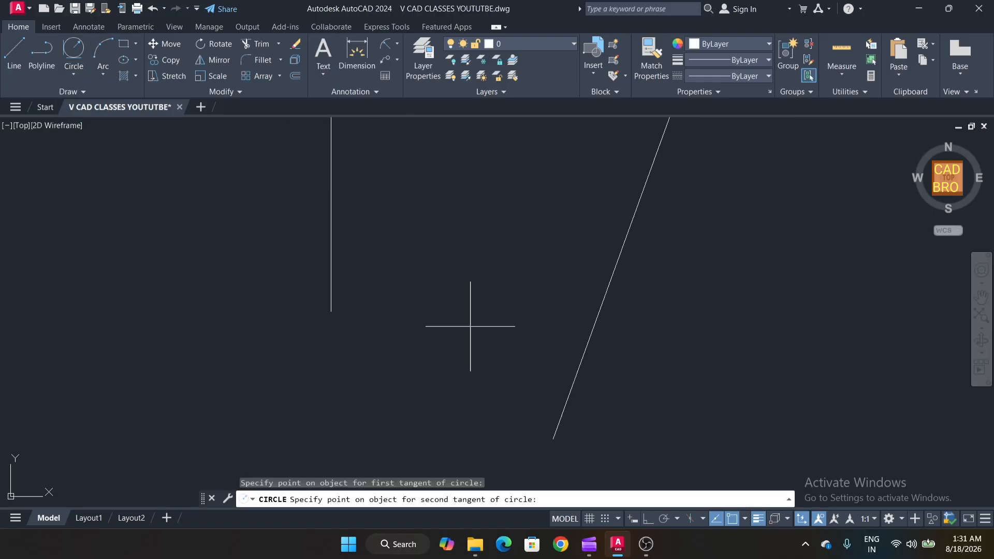
click(581, 354)
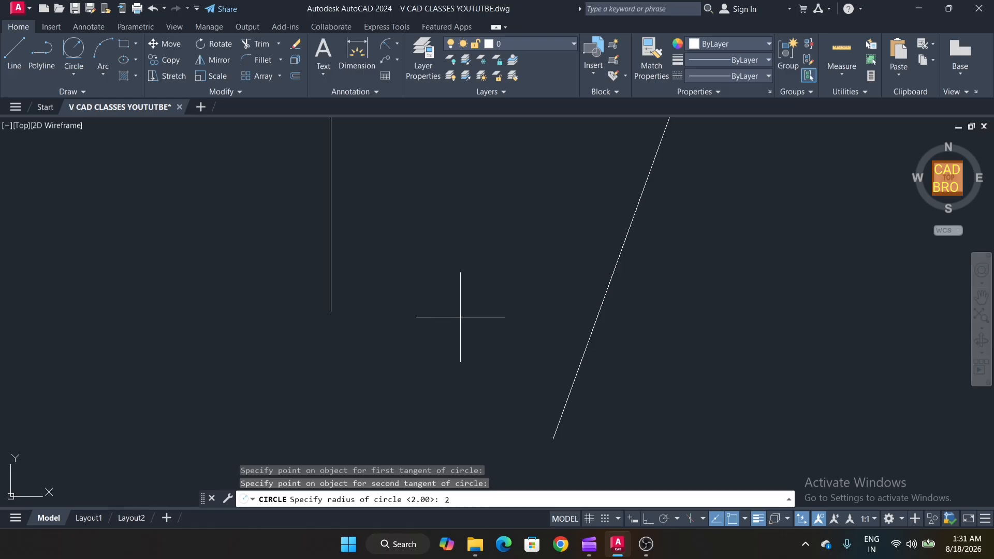
text(2)
key(Return)
scroll(458, 331, down, 5)
scroll(455, 341, up, 6)
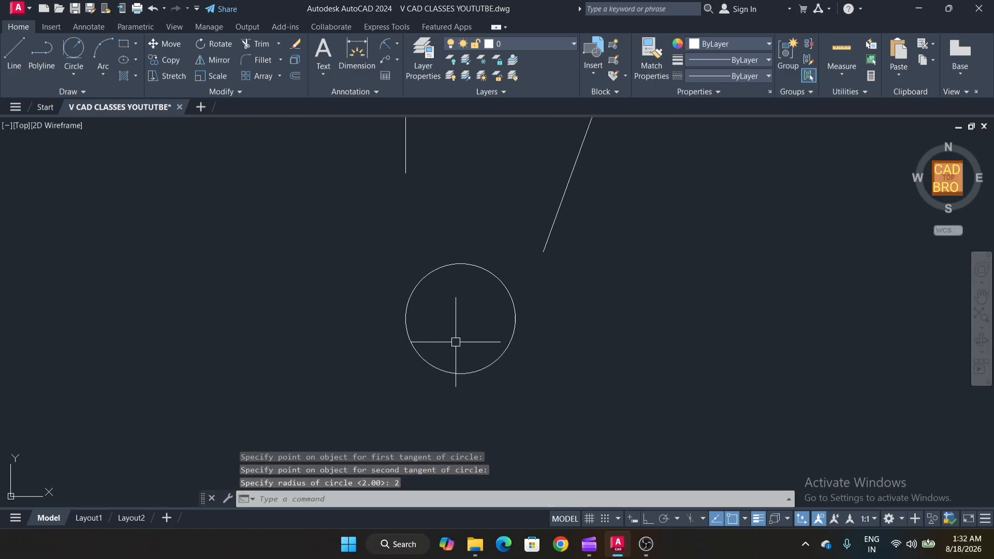
middle_drag(455, 341, 457, 370)
middle_drag(545, 259, 548, 290)
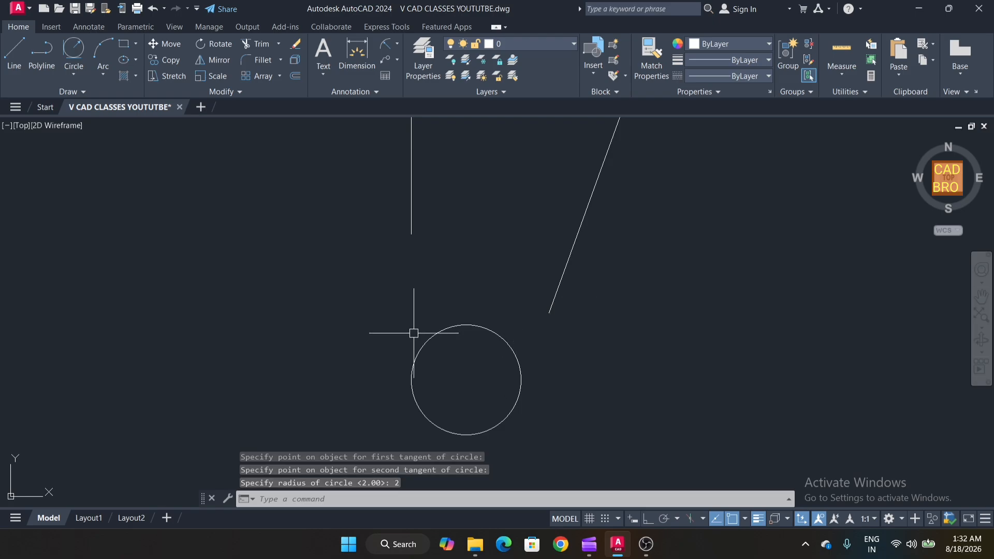
middle_drag(455, 290, 454, 254)
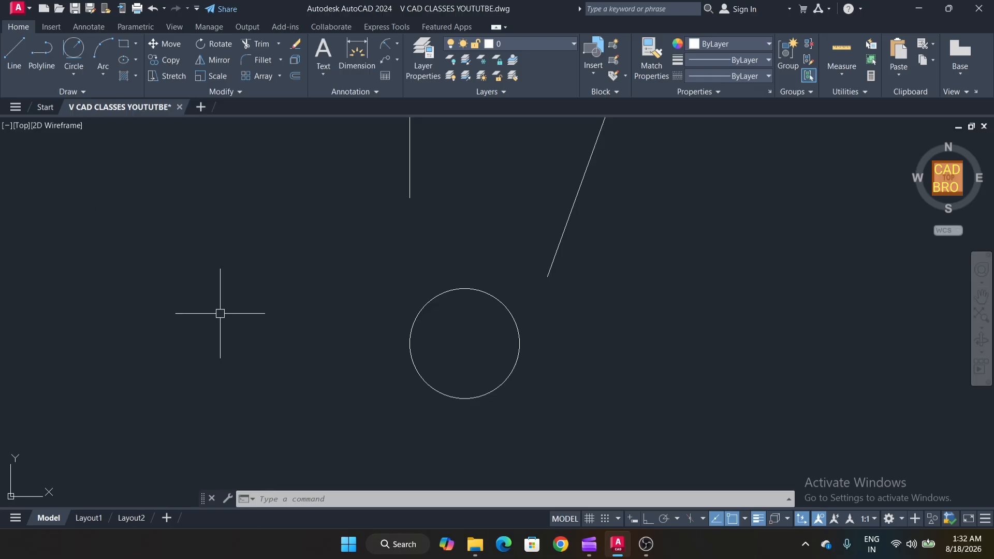
Extend the vertical line and the slanted line down to the tangent circle.
key(Return)
mouse_move(473, 169)
mouse_down()
mouse_move(409, 169)
mouse_move(452, 187)
mouse_up()
drag(585, 263, 543, 240)
scroll(507, 357, up, 5)
scroll(566, 324, down, 1)
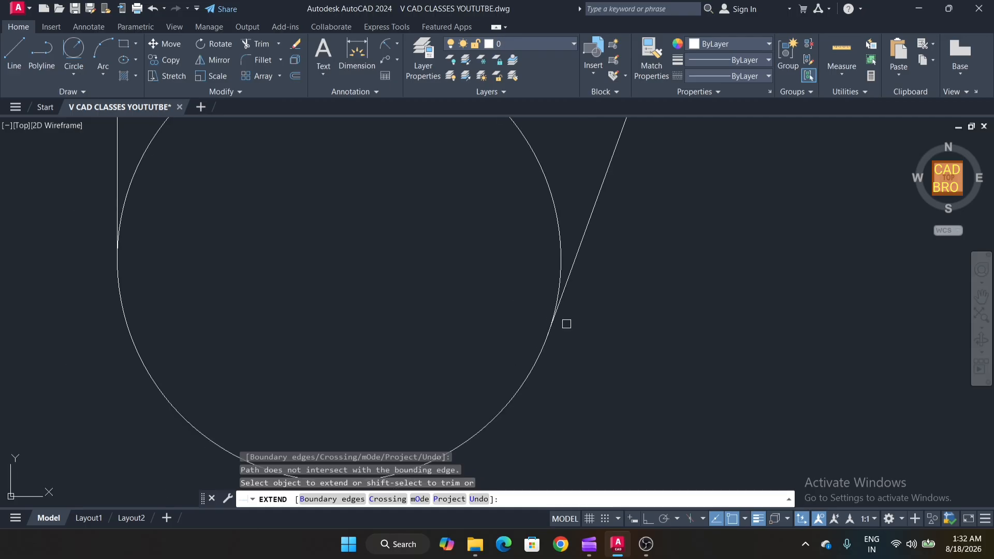
key(Escape)
middle_drag(551, 328, 585, 306)
scroll(331, 290, down, 2)
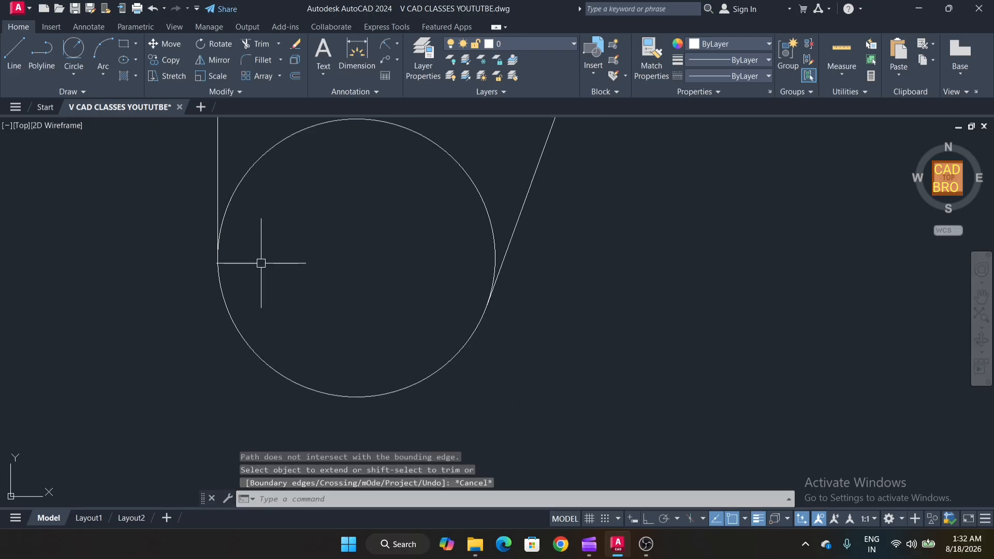
Add a radius dimension to the circle between the two lines, with its text just above the circle's upper edge.
scroll(378, 277, down, 8)
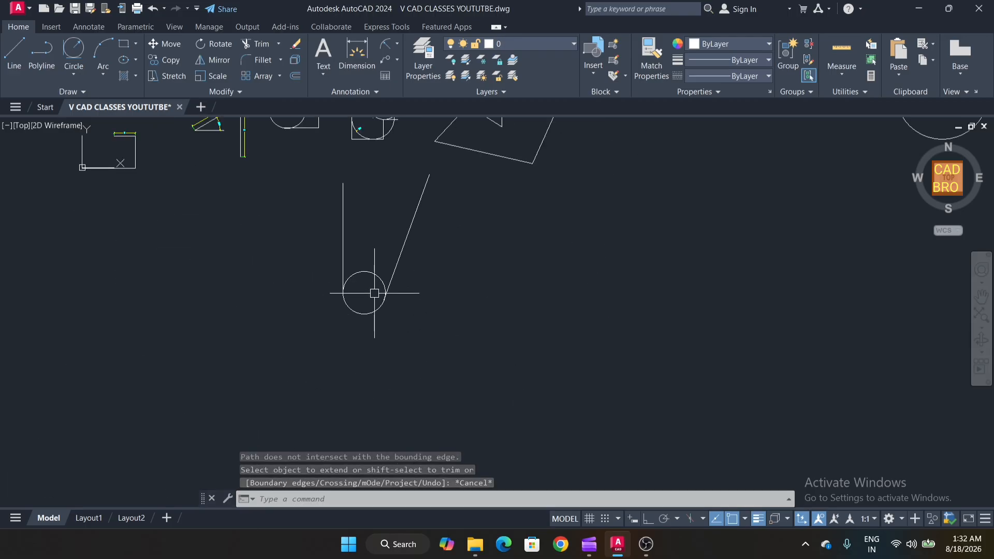
scroll(349, 216, up, 2)
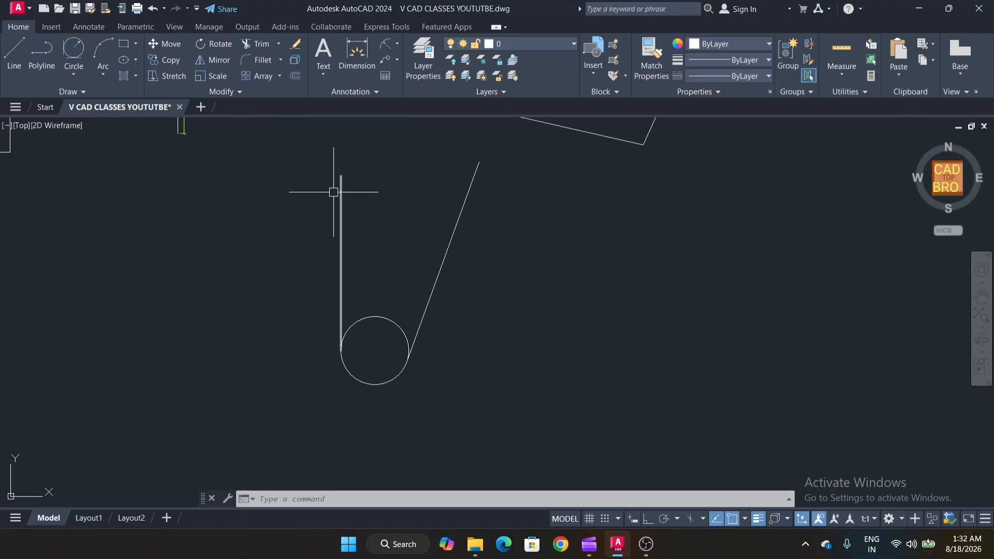
scroll(388, 370, up, 2)
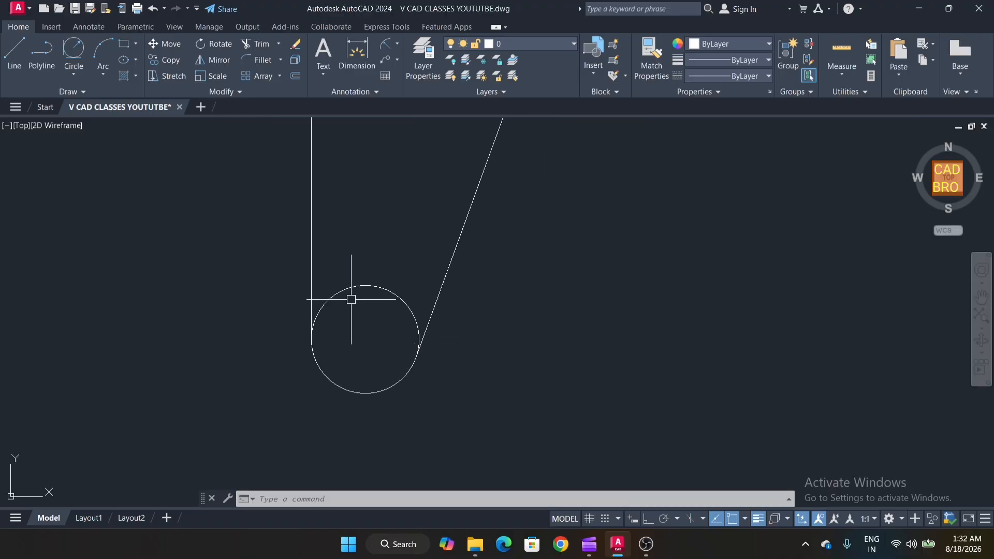
scroll(316, 352, up, 2)
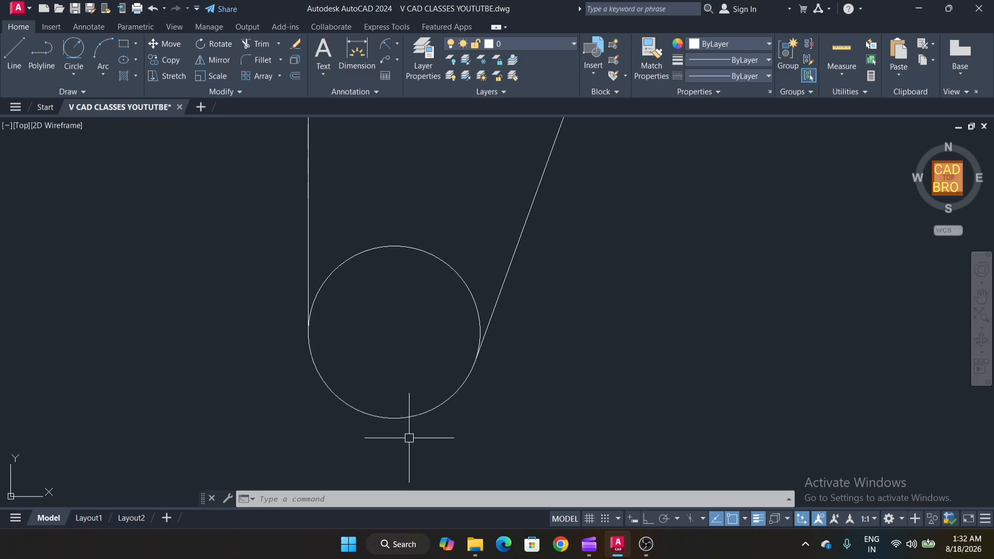
click(388, 45)
click(428, 253)
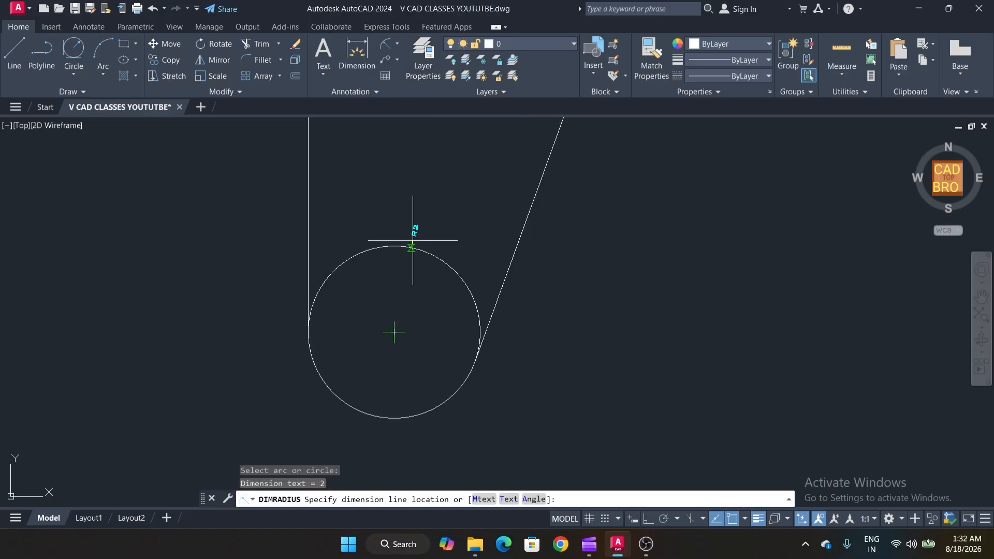
scroll(422, 241, up, 4)
click(422, 235)
scroll(422, 413, down, 2)
scroll(456, 202, down, 2)
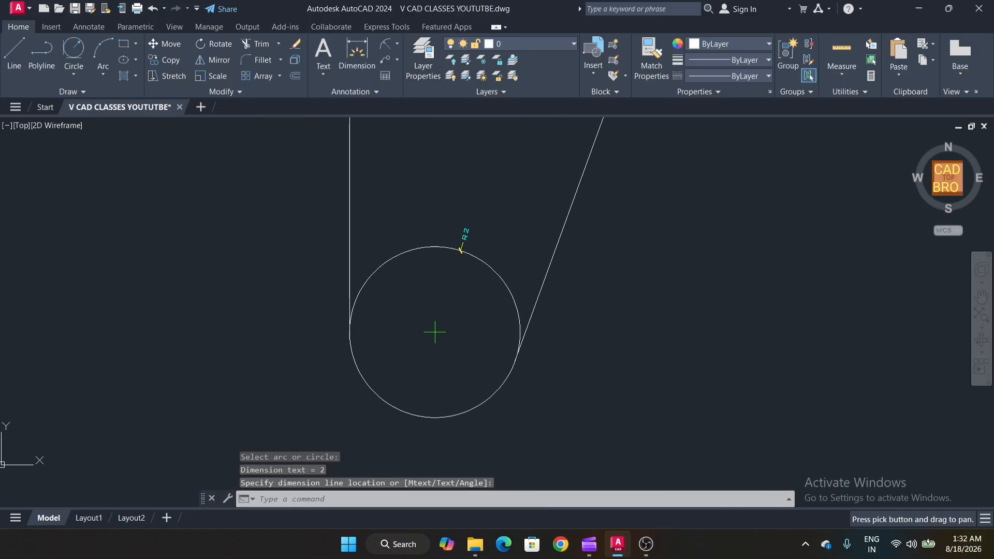
Draw a Tan, Tan, Tan circle touching the top, vertical and bottom segments of the open rectangular shape at the origin.
scroll(411, 282, down, 6)
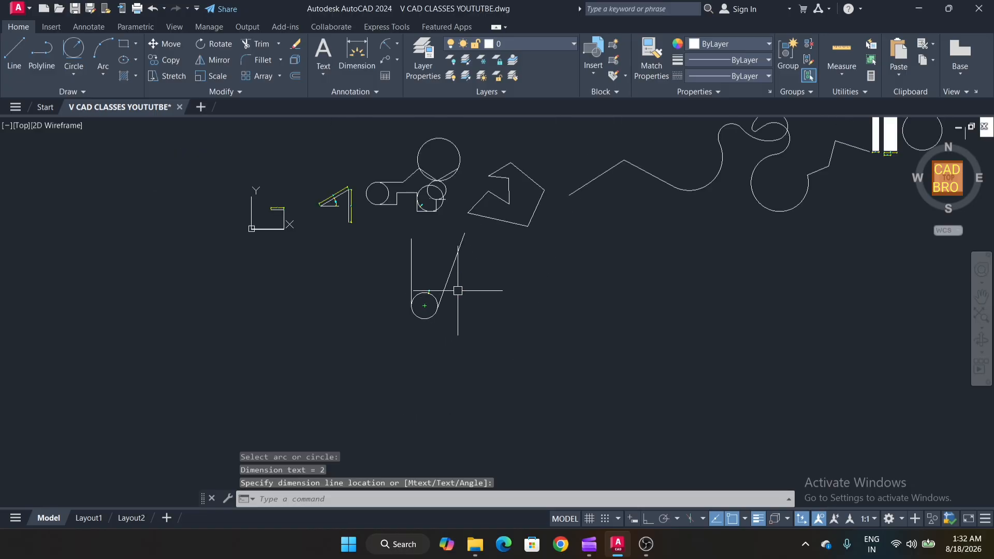
click(104, 75)
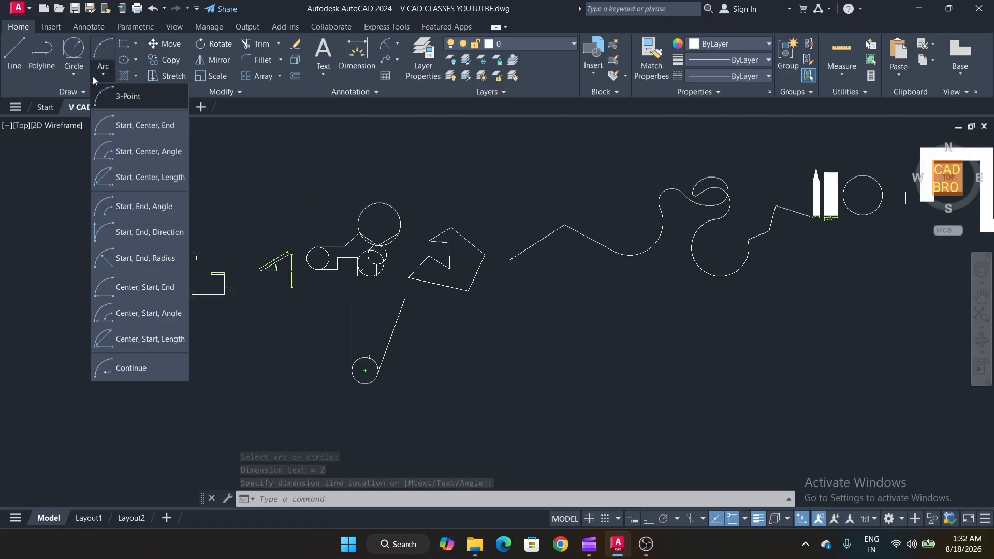
click(83, 75)
click(82, 75)
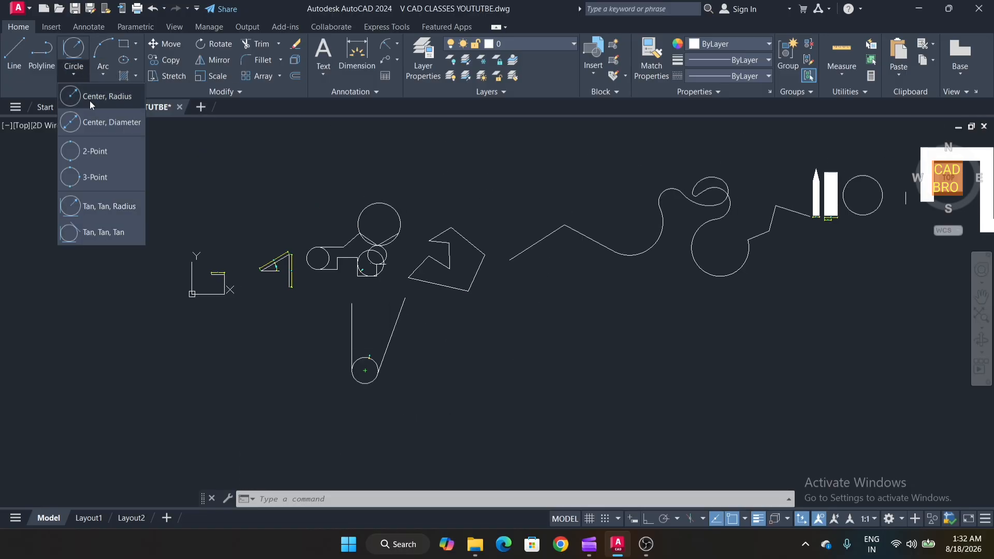
click(119, 238)
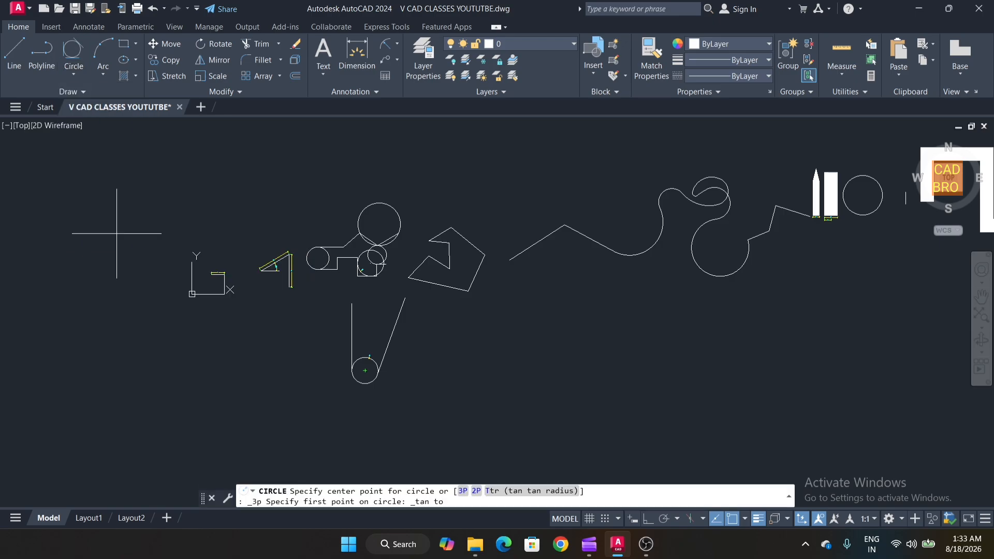
scroll(256, 344, down, 2)
scroll(266, 278, up, 6)
mouse_move(280, 284)
middle_down()
mouse_move(355, 289)
mouse_move(465, 337)
mouse_move(544, 244)
middle_up()
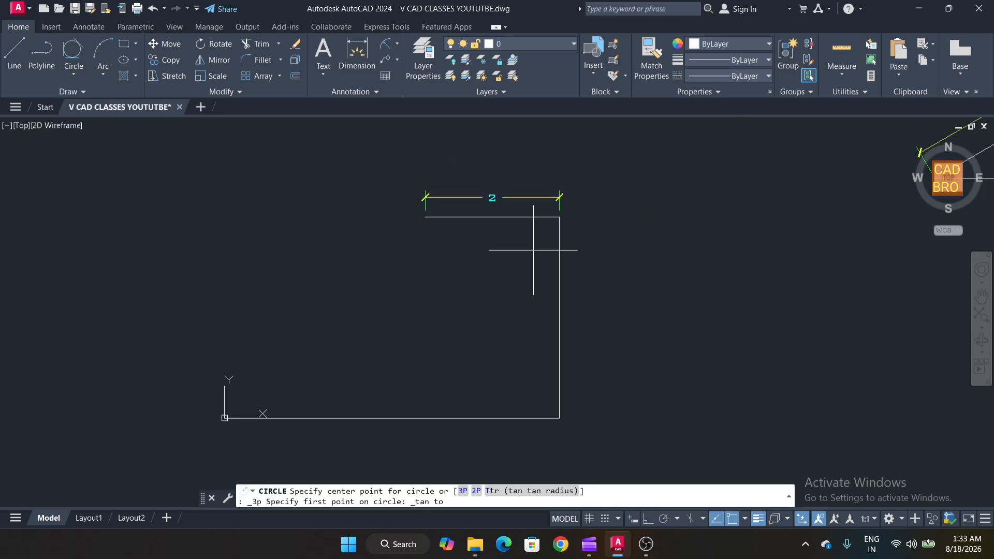
click(494, 217)
click(559, 309)
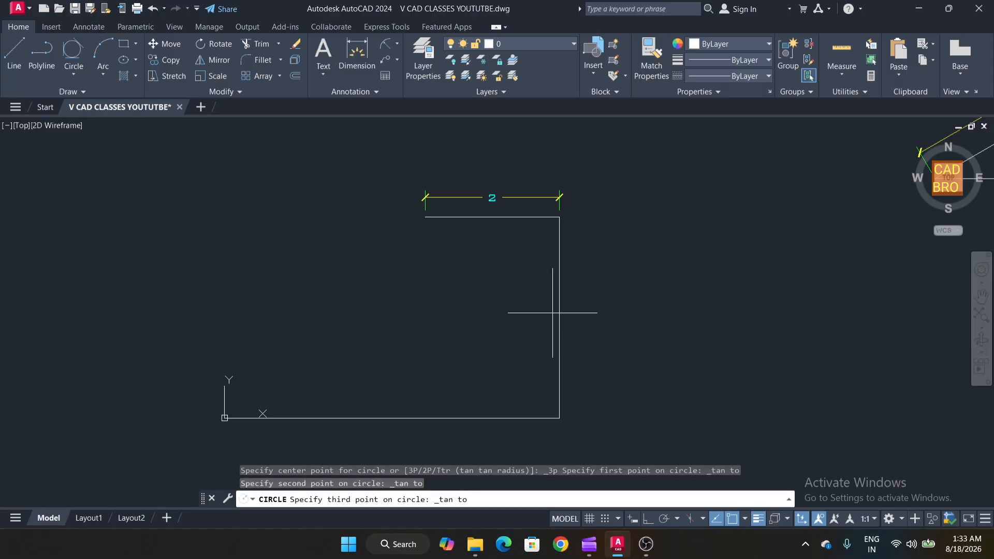
click(464, 416)
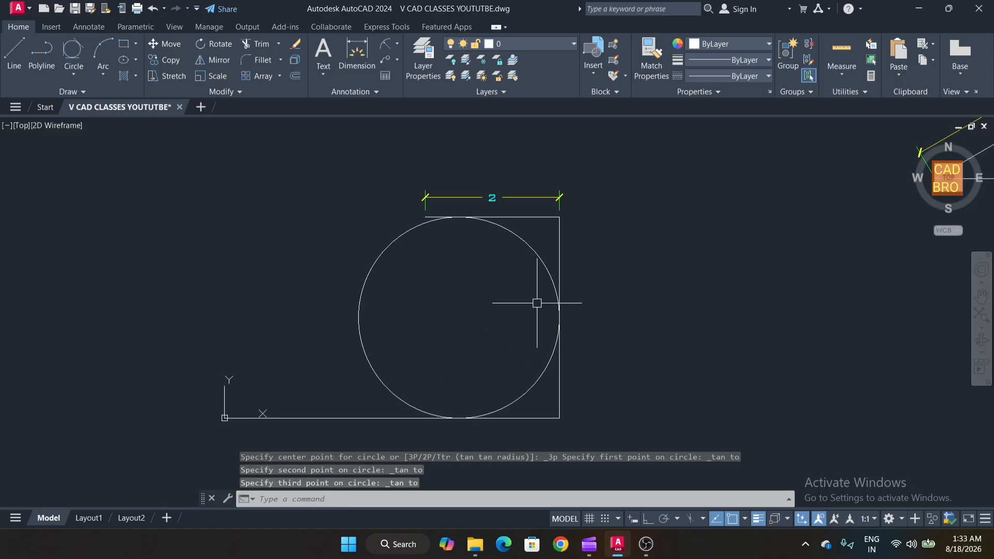
scroll(390, 154, up, 5)
scroll(549, 346, down, 7)
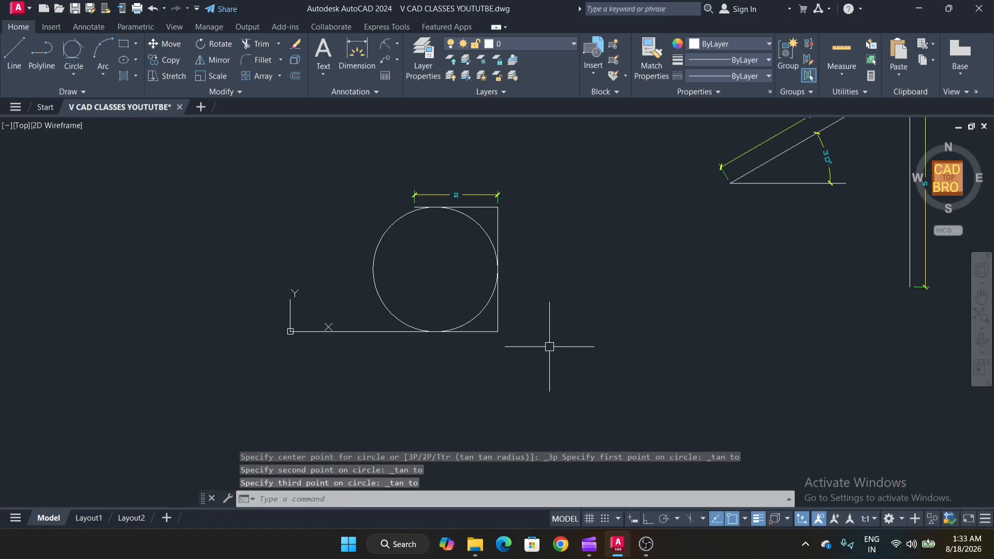
scroll(549, 346, up, 2)
middle_drag(388, 337, 422, 362)
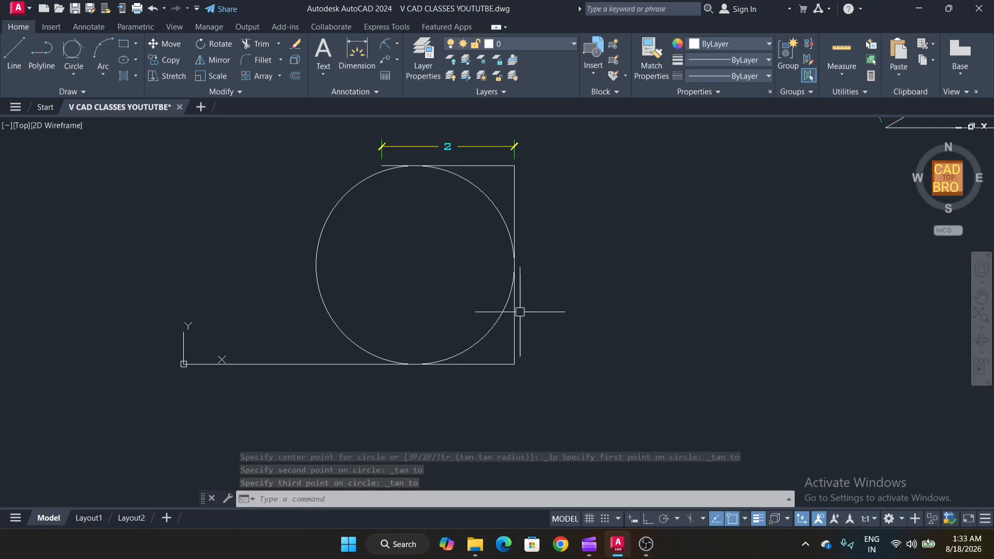
Draw a Tan, Tan, Tan circle from both straight segments of the curved polyline's peak and the irregular polygon's nearest slanted edge.
scroll(438, 256, down, 6)
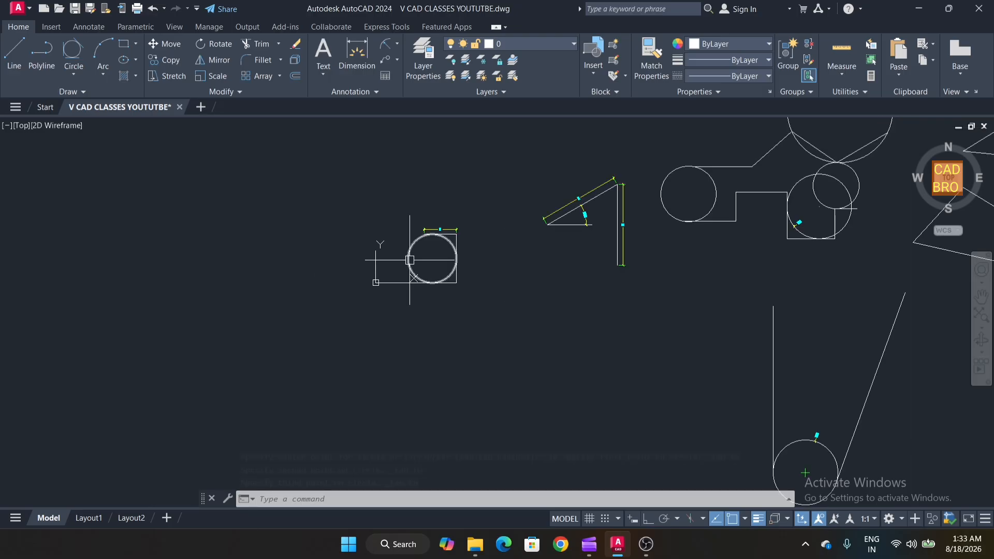
scroll(482, 222, down, 2)
middle_drag(654, 220, 441, 280)
middle_drag(723, 277, 410, 287)
scroll(410, 288, up, 2)
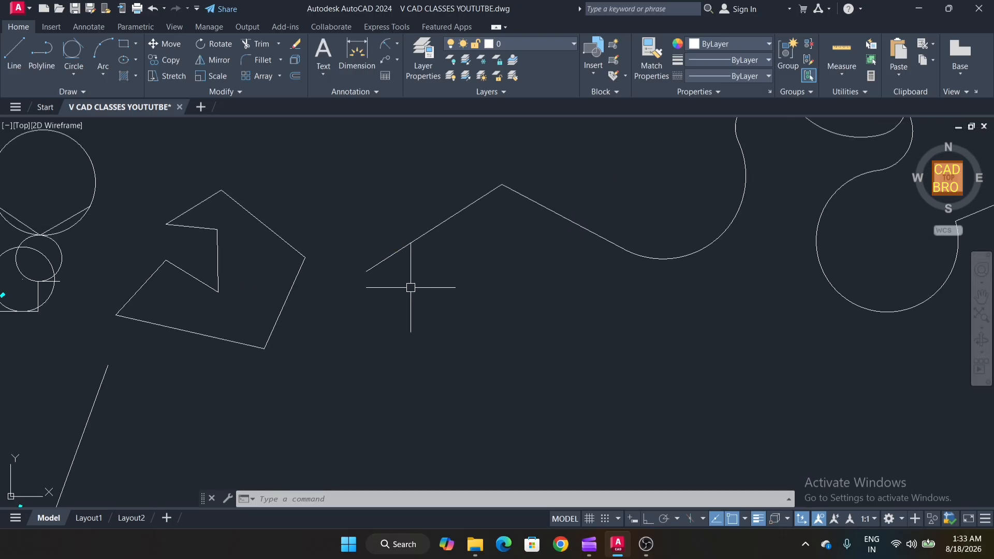
scroll(344, 340, up, 2)
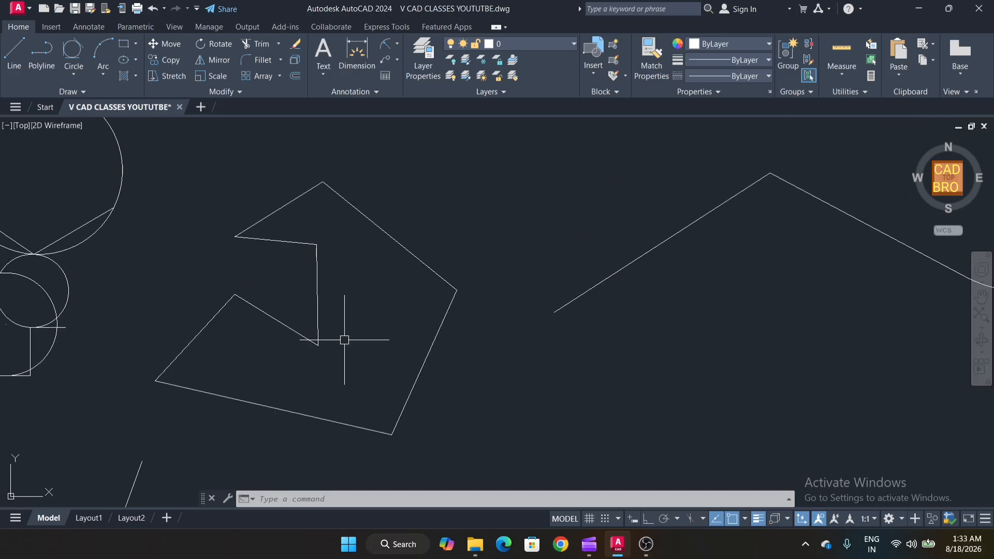
click(75, 54)
middle_drag(299, 241, 345, 219)
scroll(639, 269, down, 4)
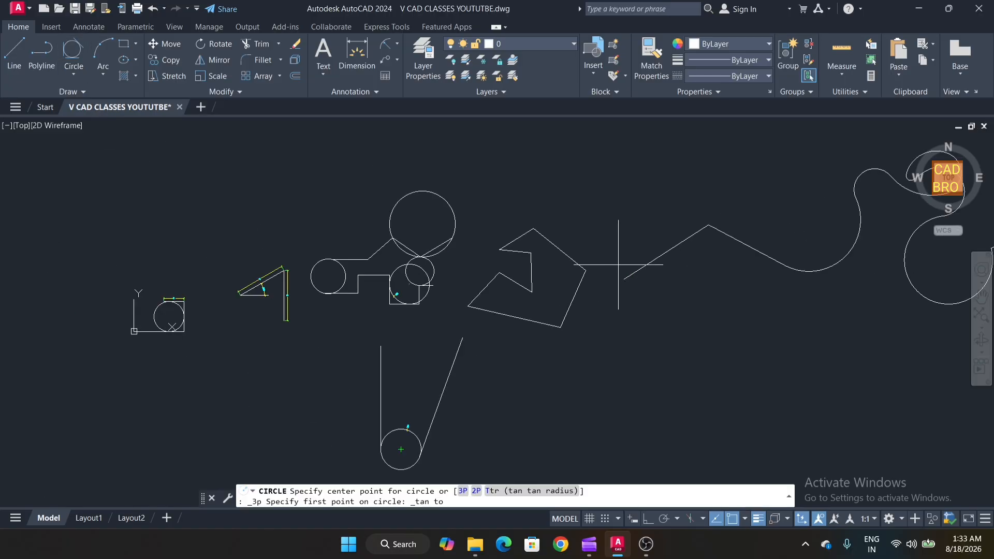
middle_drag(637, 268, 451, 269)
click(471, 256)
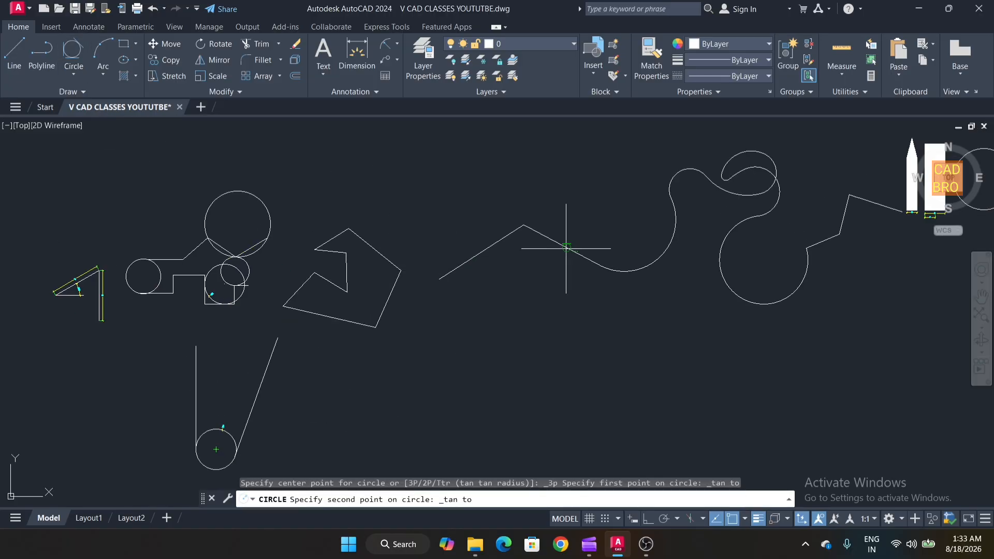
click(566, 248)
click(388, 305)
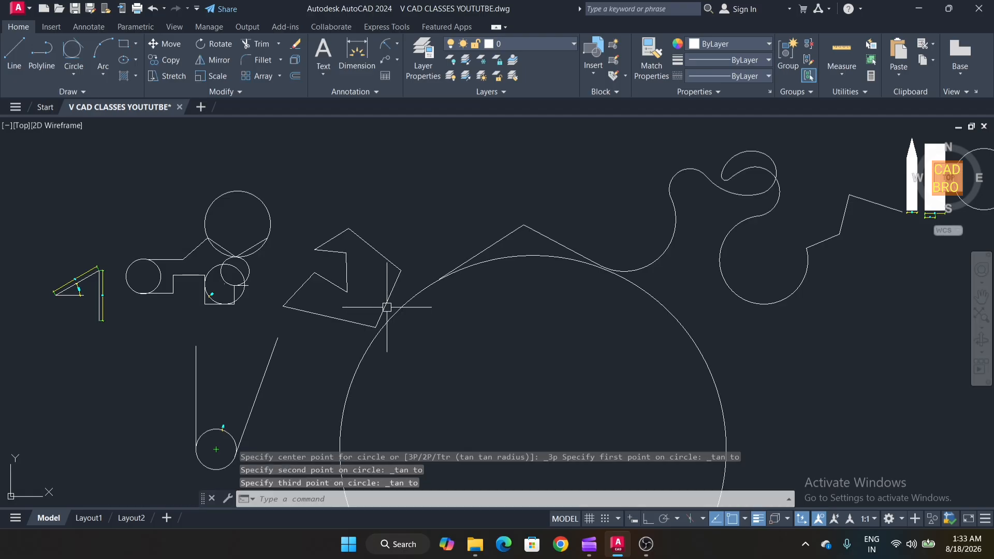
Explode the irregular polygon beside the large circle into separate line segments.
scroll(414, 315, down, 5)
scroll(436, 305, up, 5)
scroll(436, 305, up, 4)
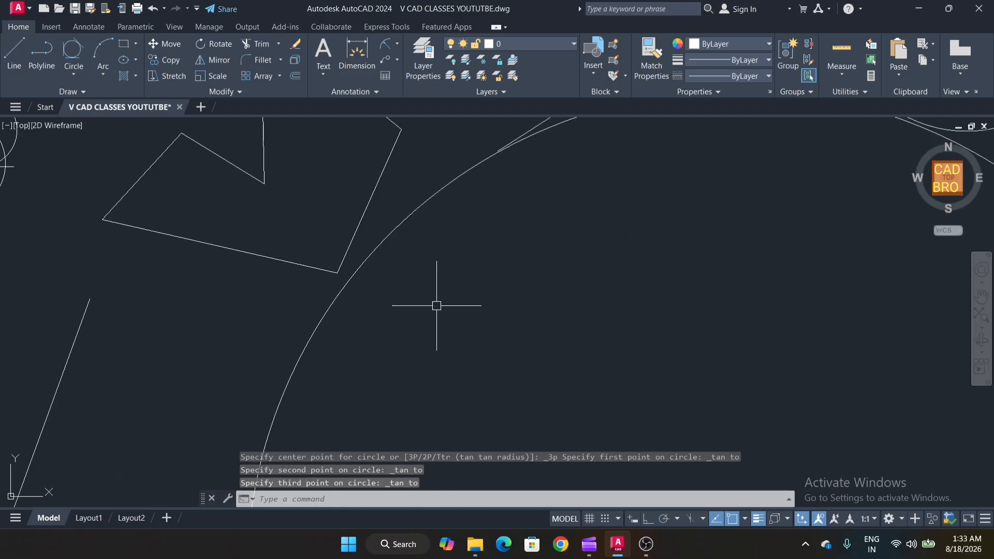
click(359, 228)
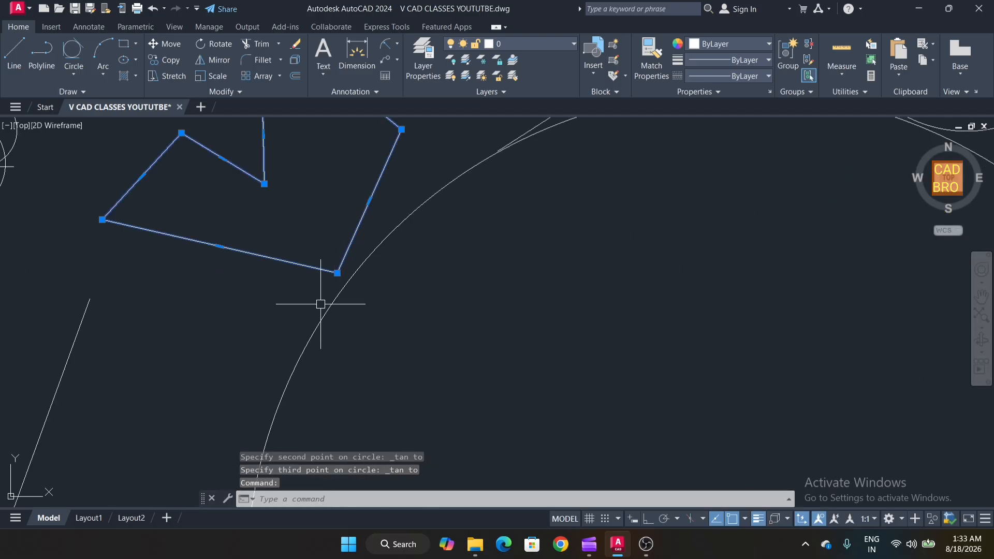
text(x)
key(Return)
key(Escape)
Extend the exploded polygon's slanted edge from its bottom corner down to the large tangent circle.
text(EX)
key(Return)
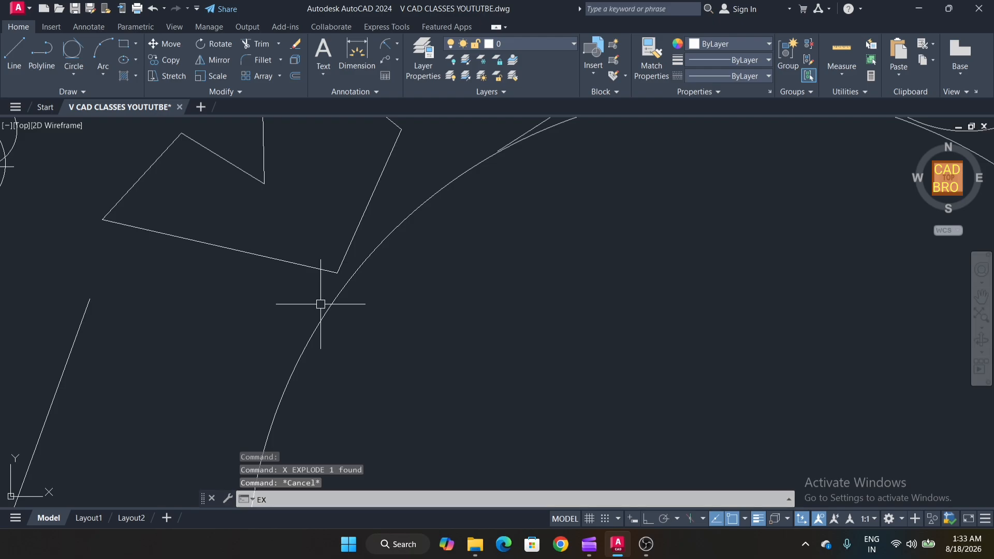
click(350, 244)
scroll(279, 373, down, 3)
scroll(279, 373, down, 2)
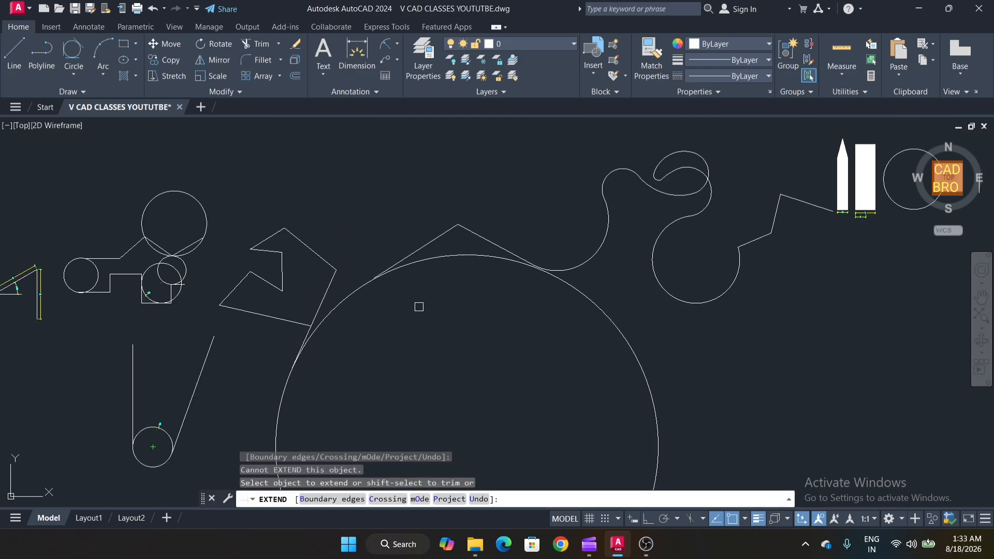
middle_drag(428, 298, 381, 337)
key(Escape)
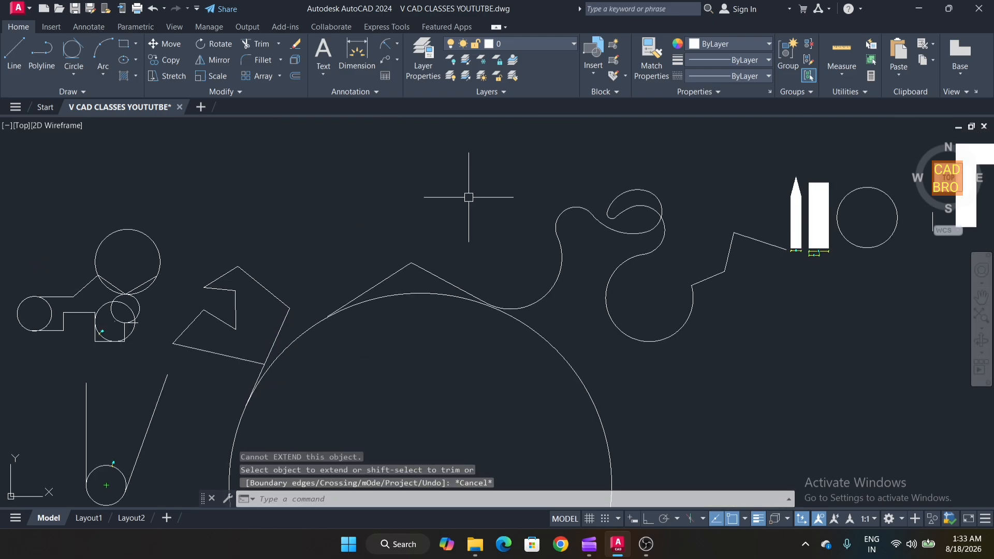
Draw a Tan, Tan, Tan circle from the polygon's upper slanted edge, the curved polyline's arc and the stepped polyline.
click(76, 48)
click(261, 282)
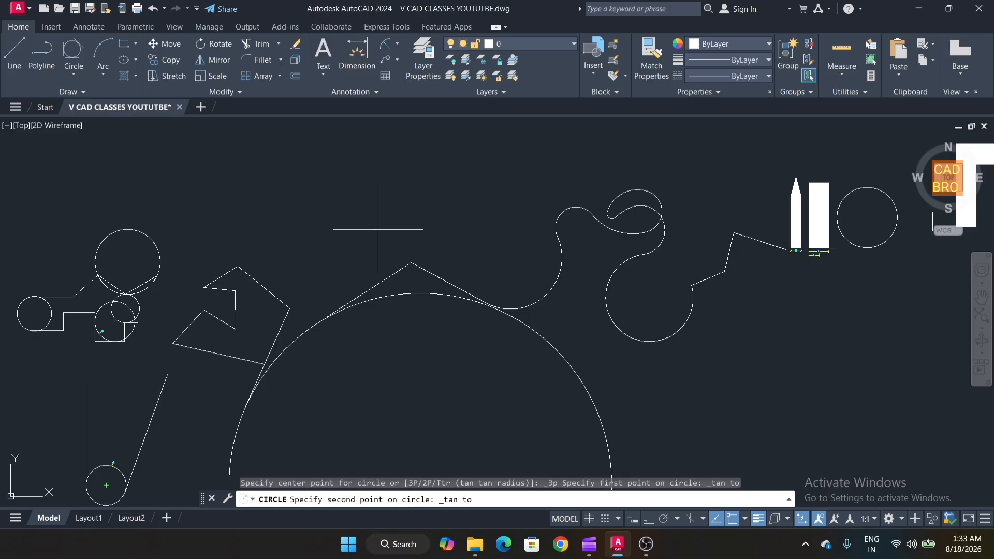
click(558, 288)
scroll(549, 209, down, 4)
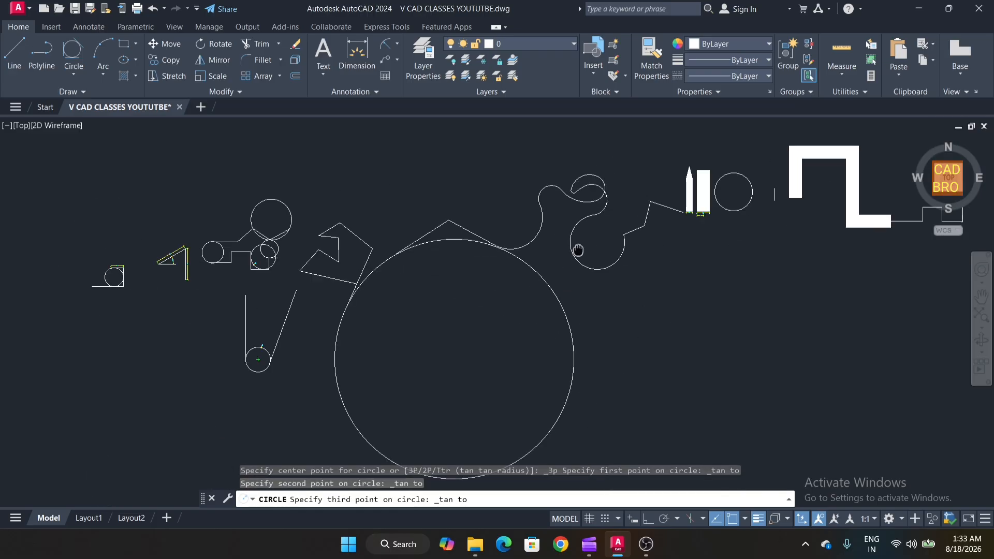
scroll(733, 225, up, 2)
click(797, 222)
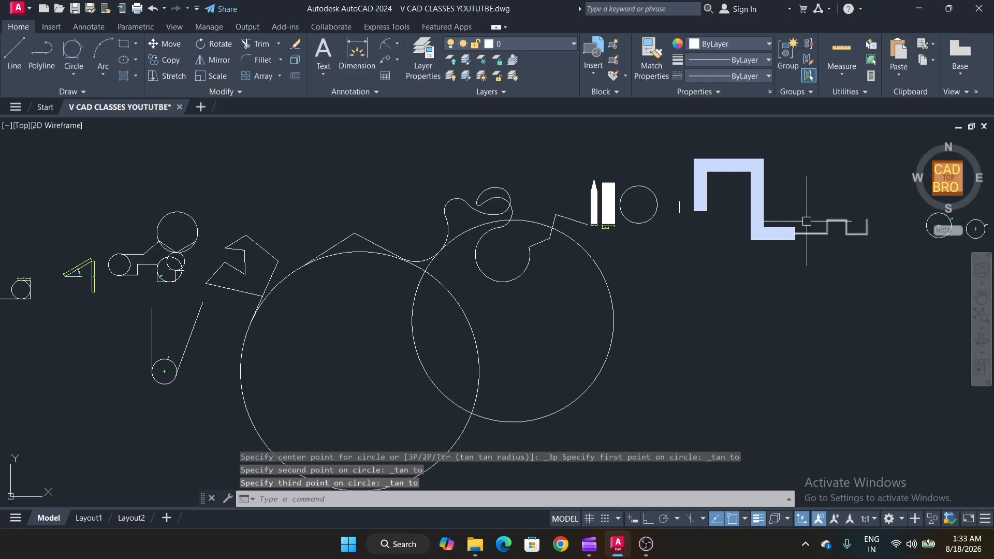
Show the available circle creation methods, from Center, Radius to Tan, Tan, Tan.
scroll(533, 331, up, 2)
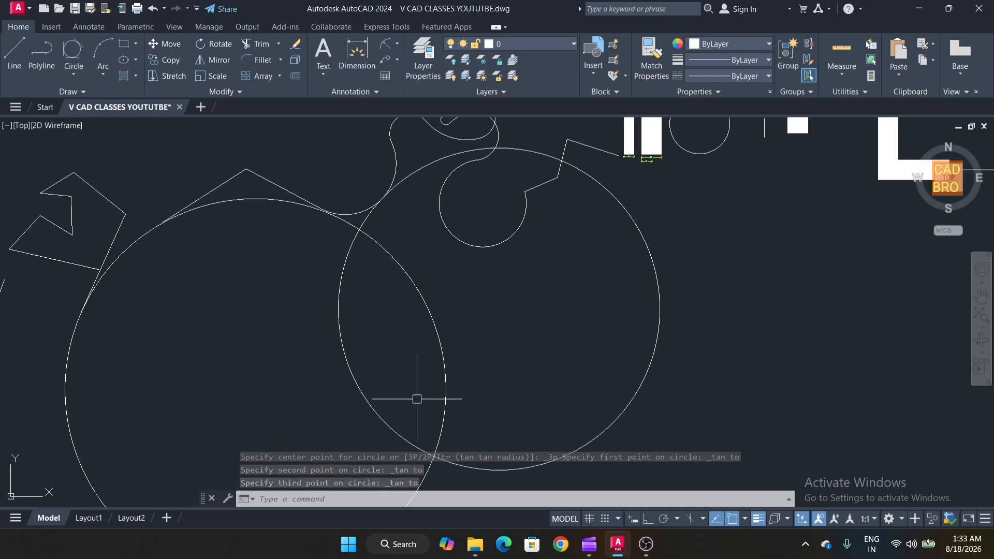
scroll(451, 232, down, 2)
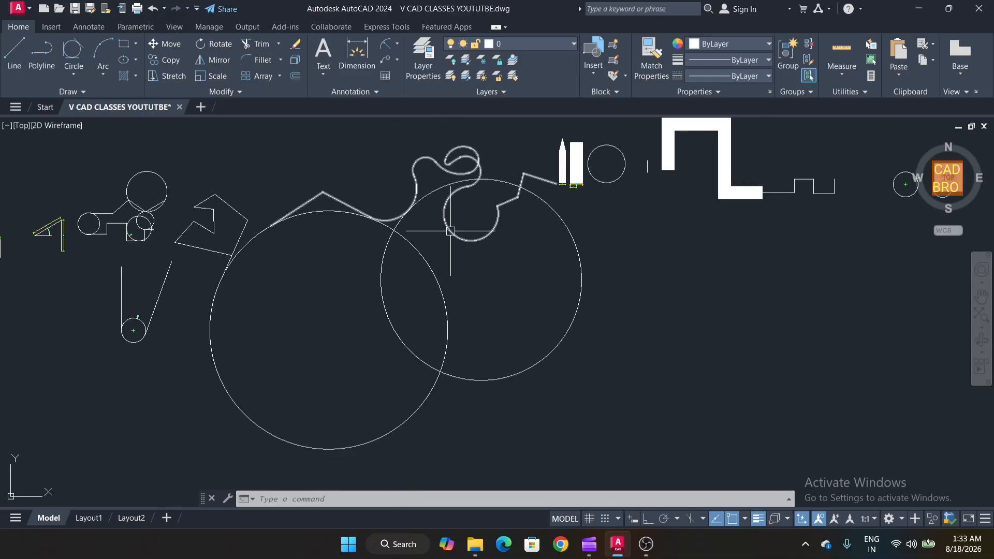
middle_drag(459, 274, 514, 283)
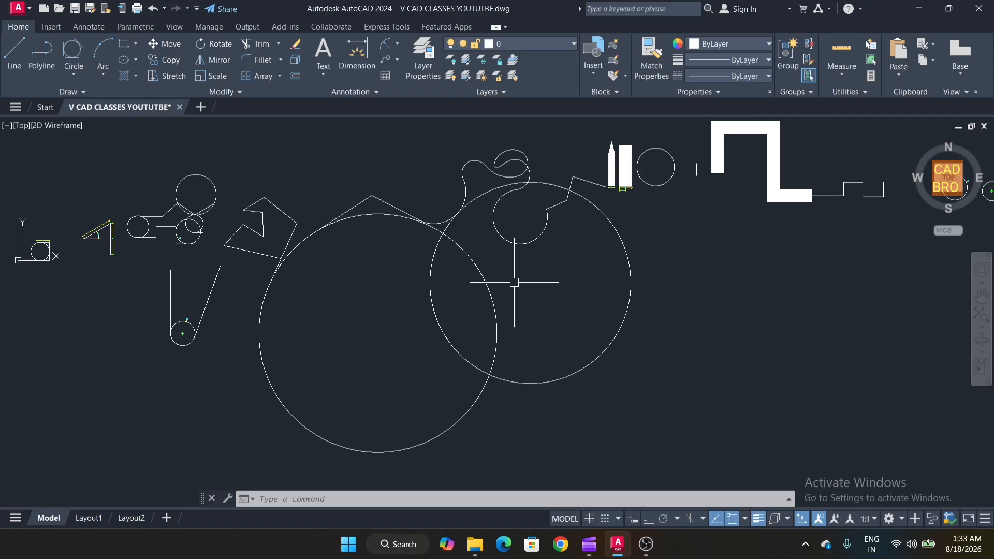
middle_drag(473, 279, 515, 282)
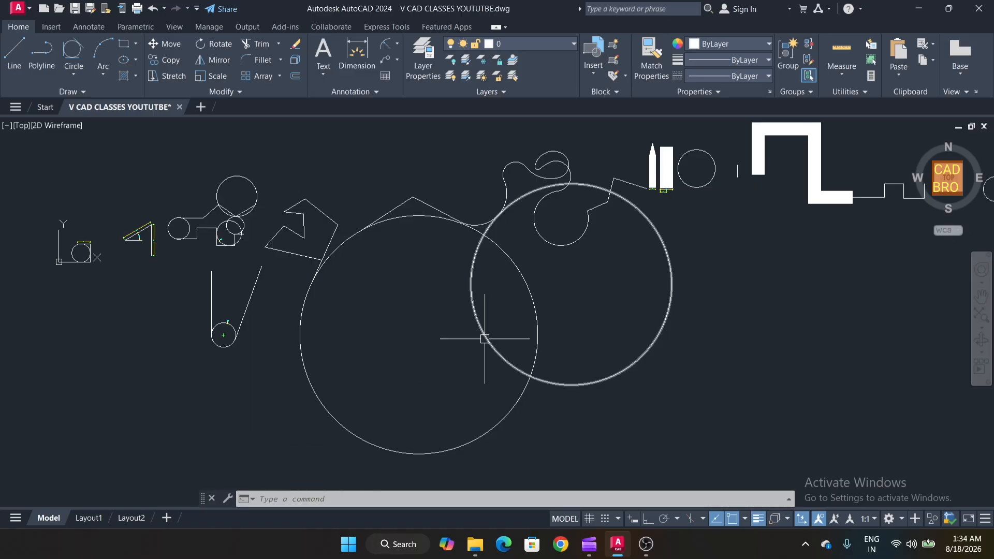
click(76, 73)
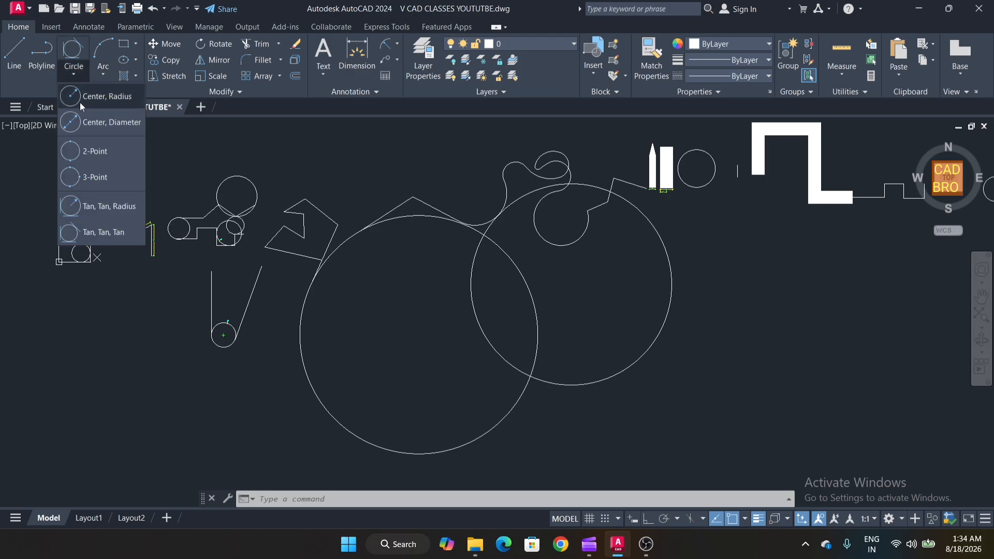